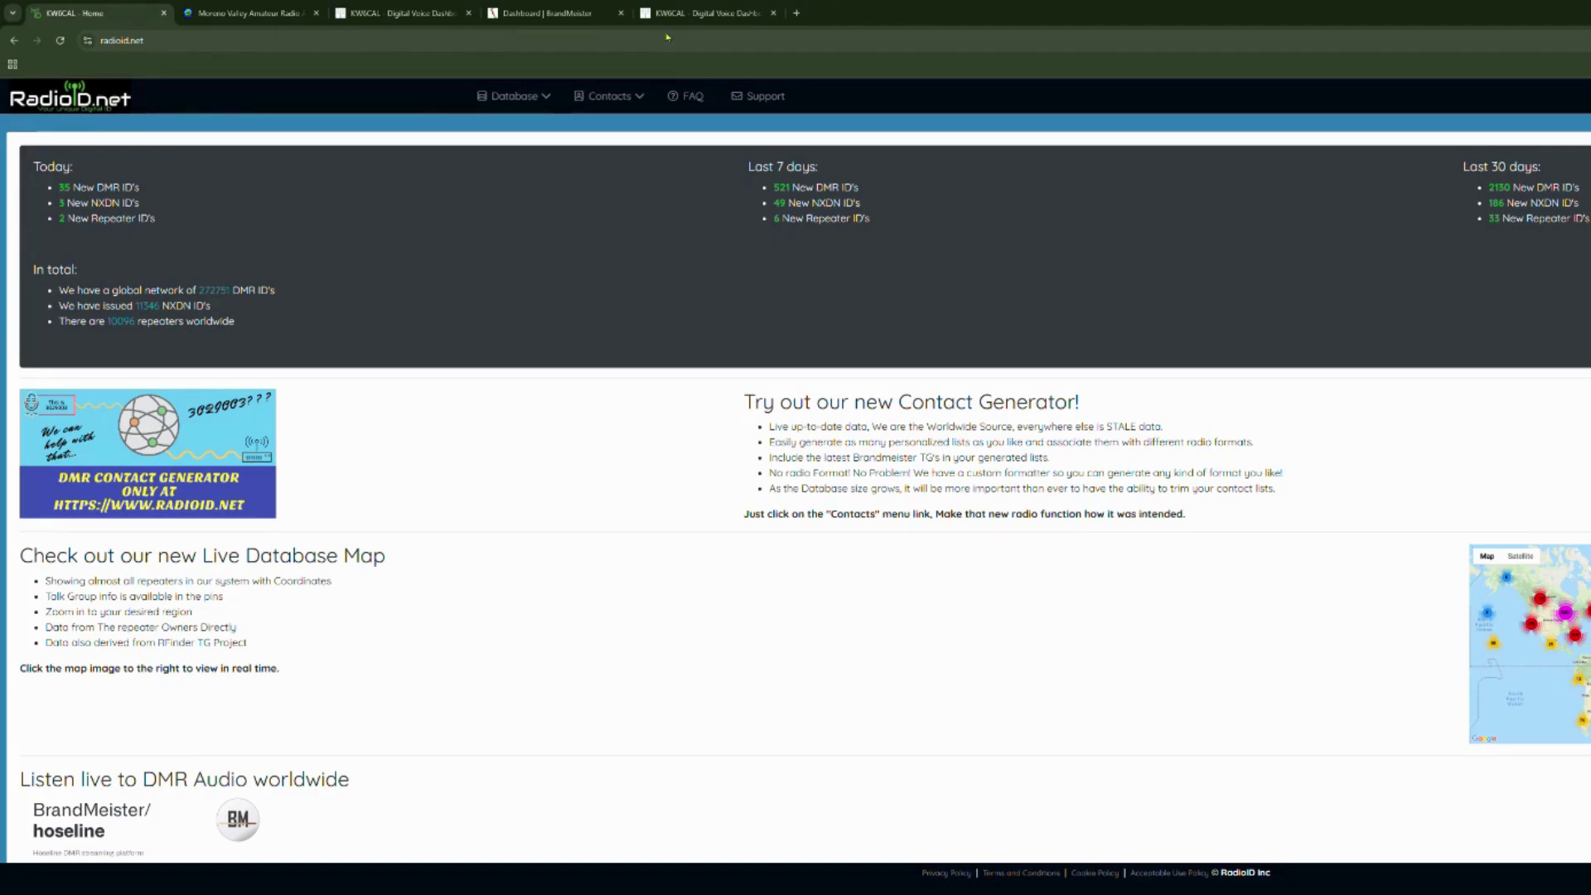
Switch to the Pi-Star dashboard, open its Configuration page and review the Control Software and MMDVMHost settings, including YSF Mode and YSF2DMR
drag(692, 16, 396, 25)
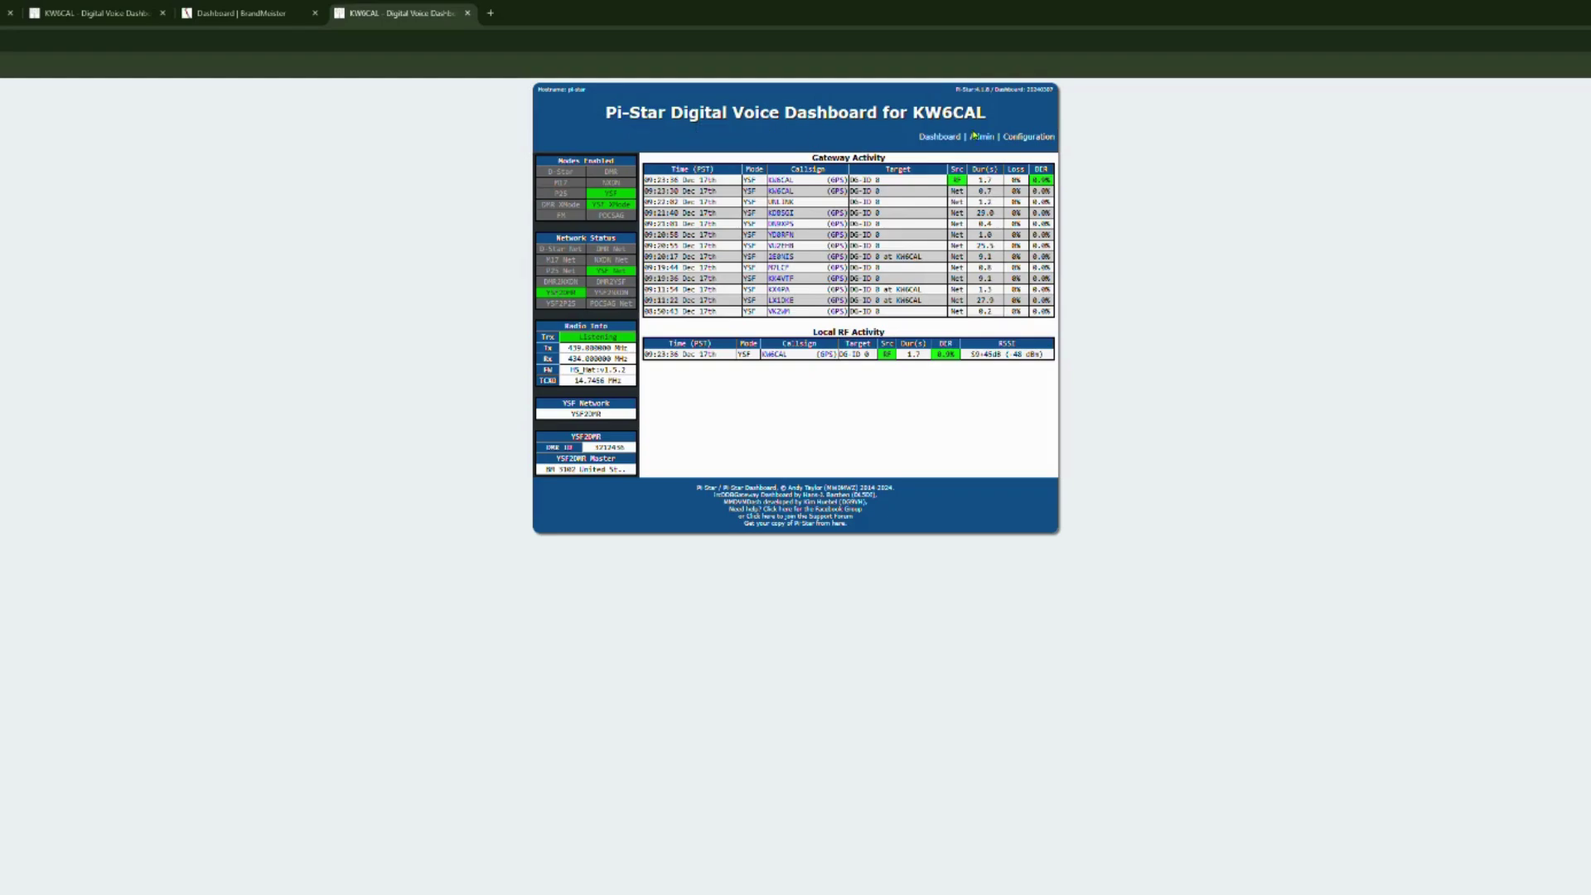
click(1034, 140)
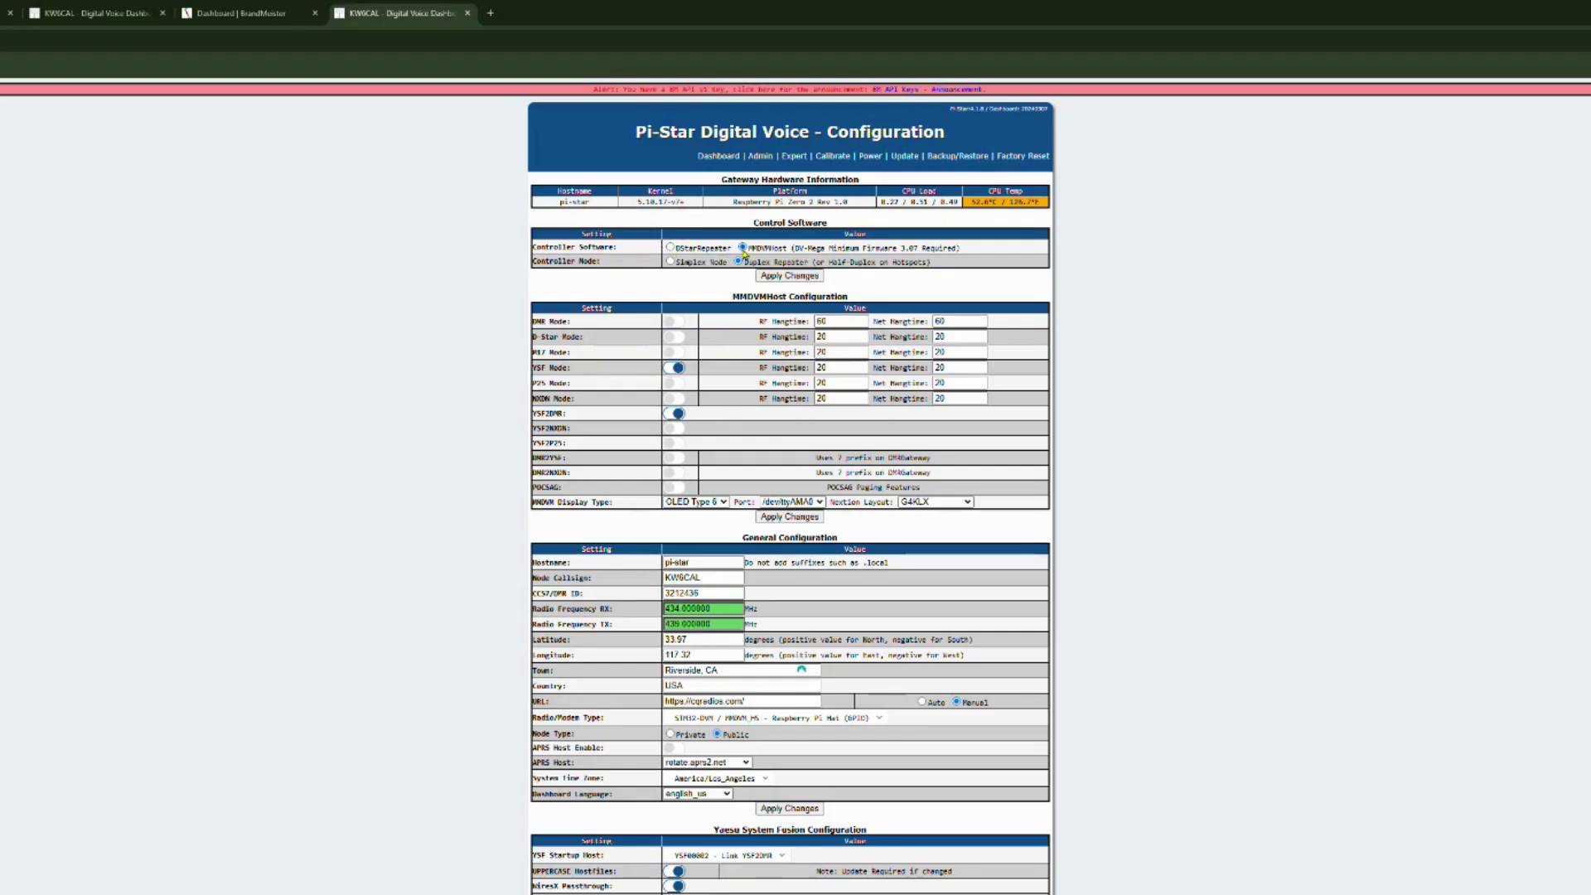
scroll(736, 267, down, 1)
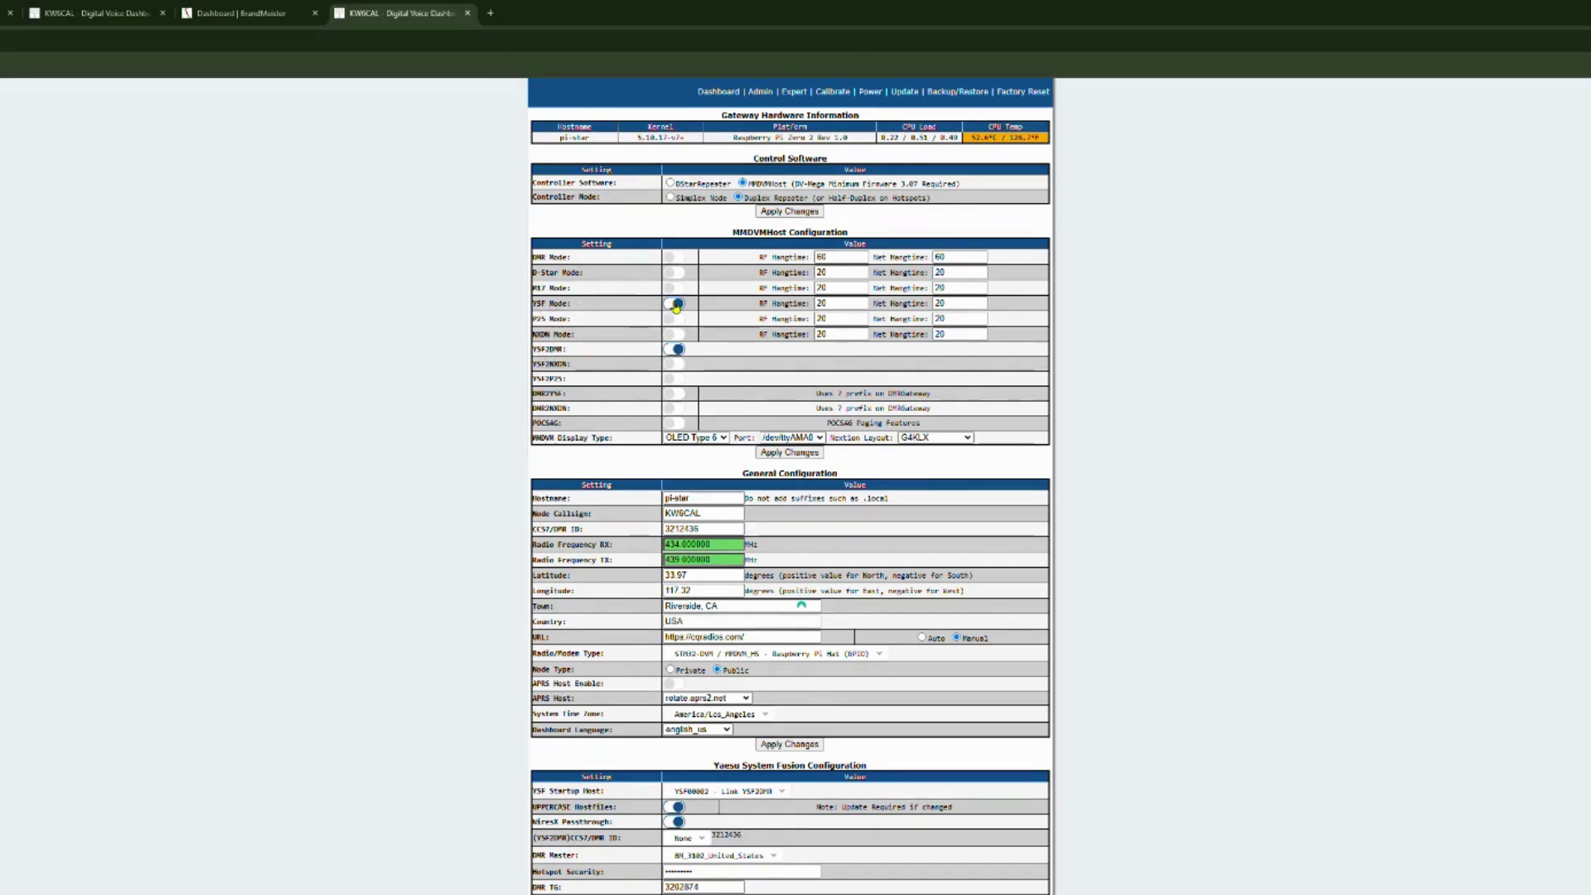
scroll(676, 308, down, 2)
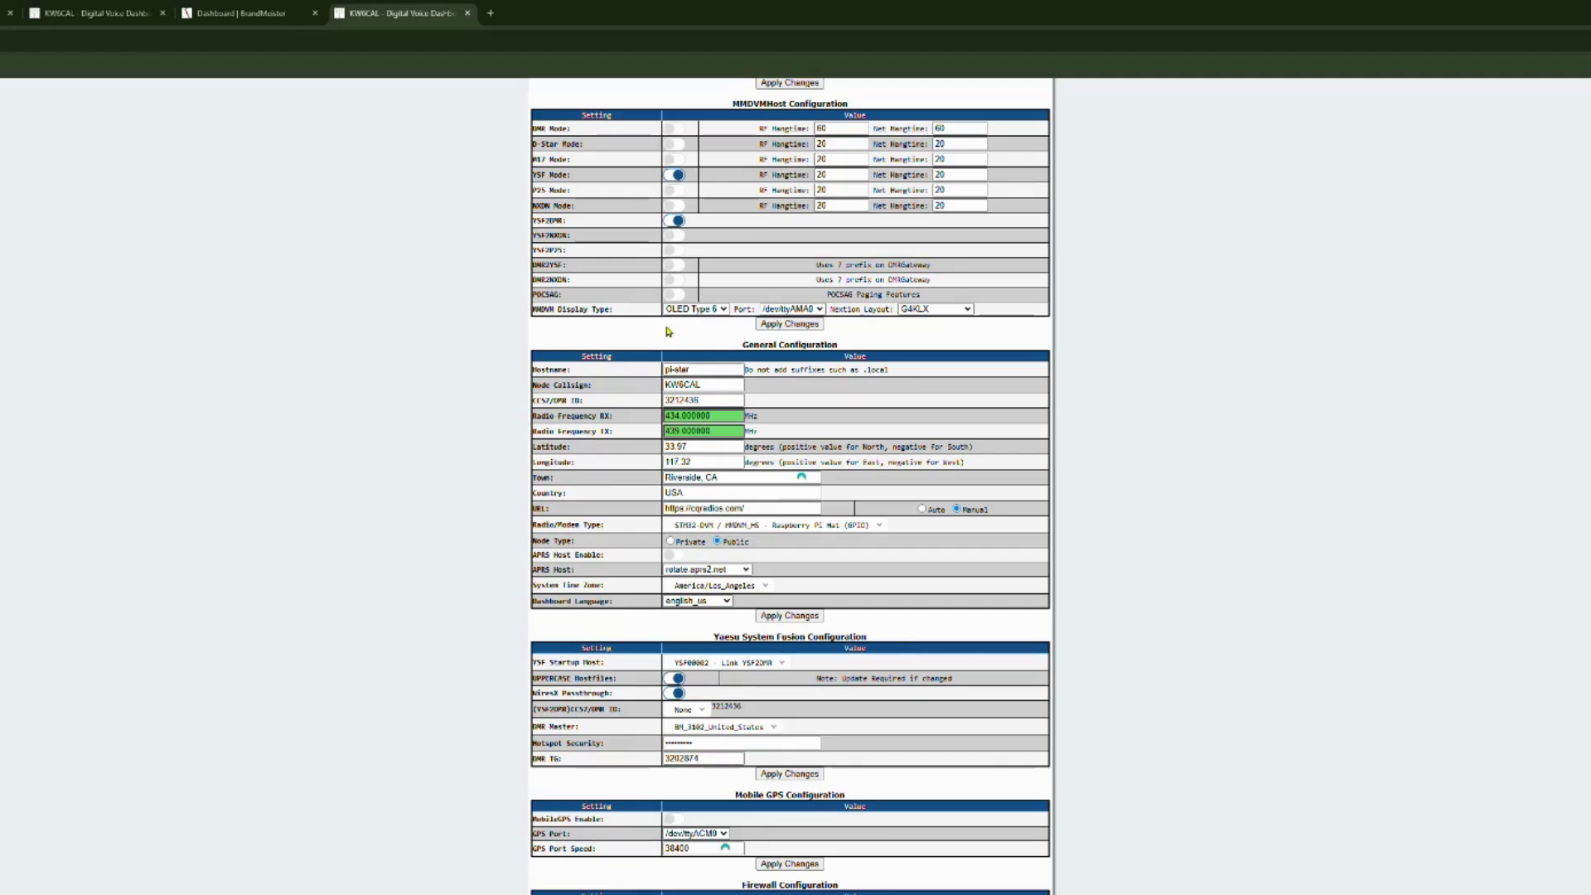
scroll(661, 274, down, 2)
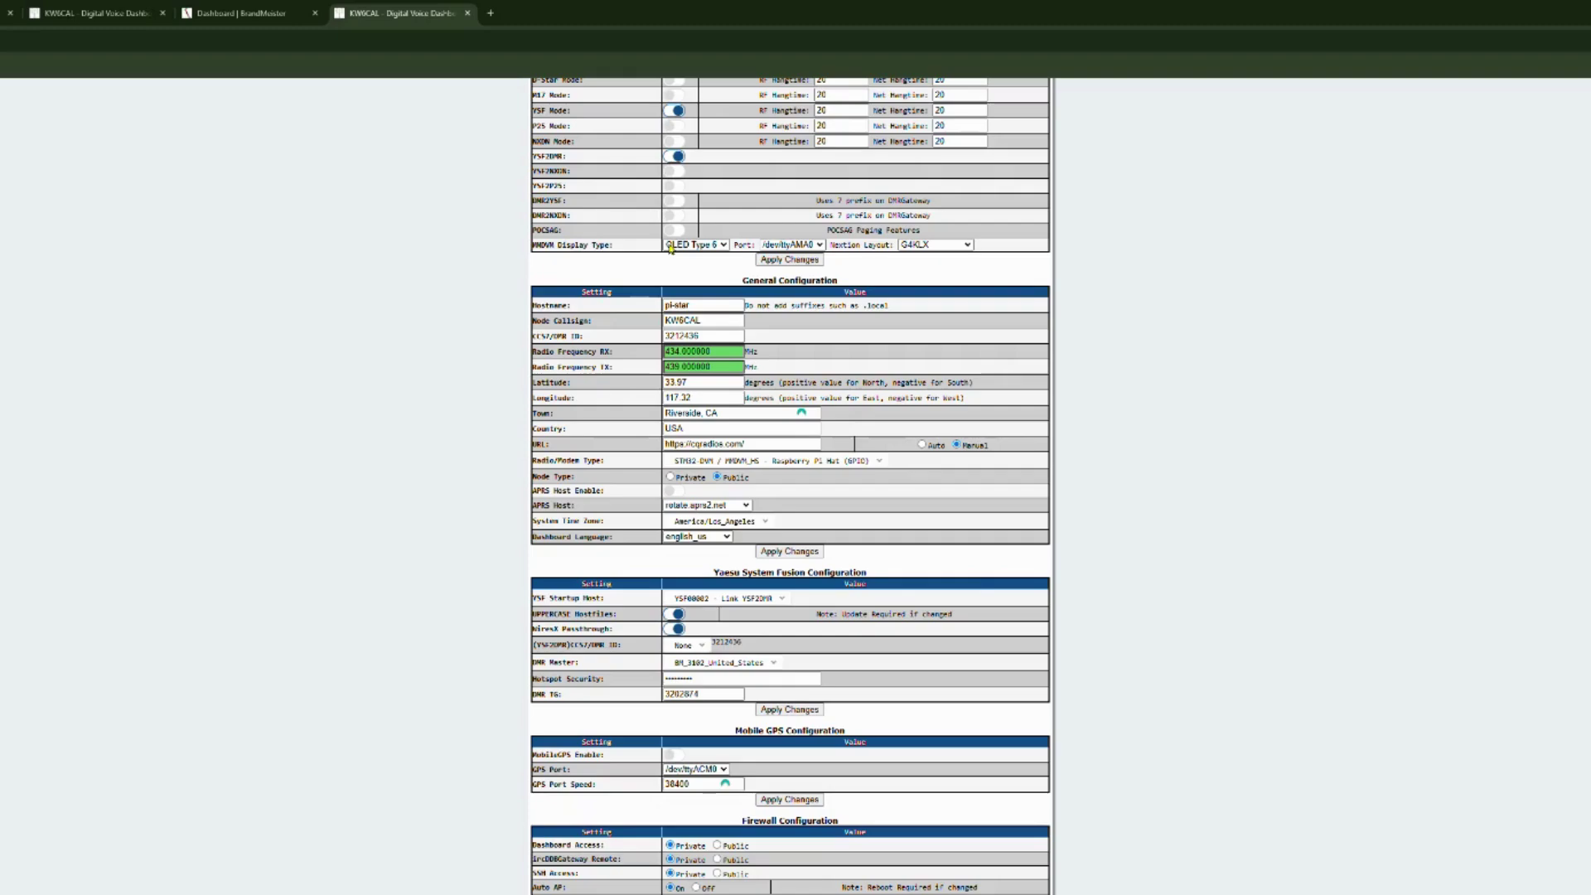
scroll(696, 224, up, 3)
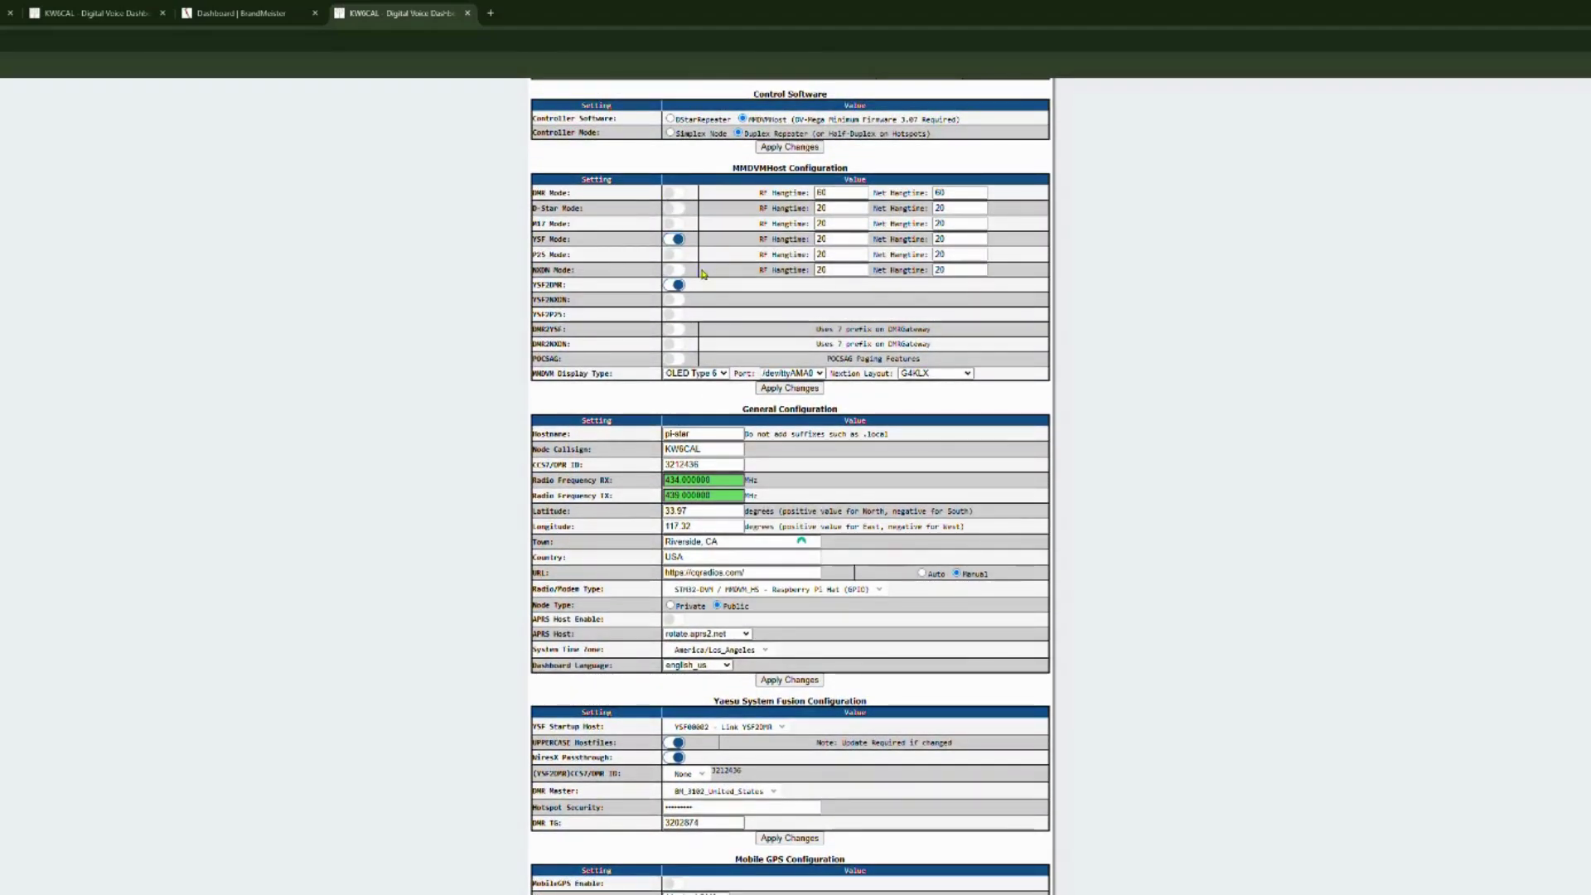
Examine the General Configuration section, including node callsign, DMR ID, radio frequencies, location, modem type and node type
scroll(644, 387, down, 1)
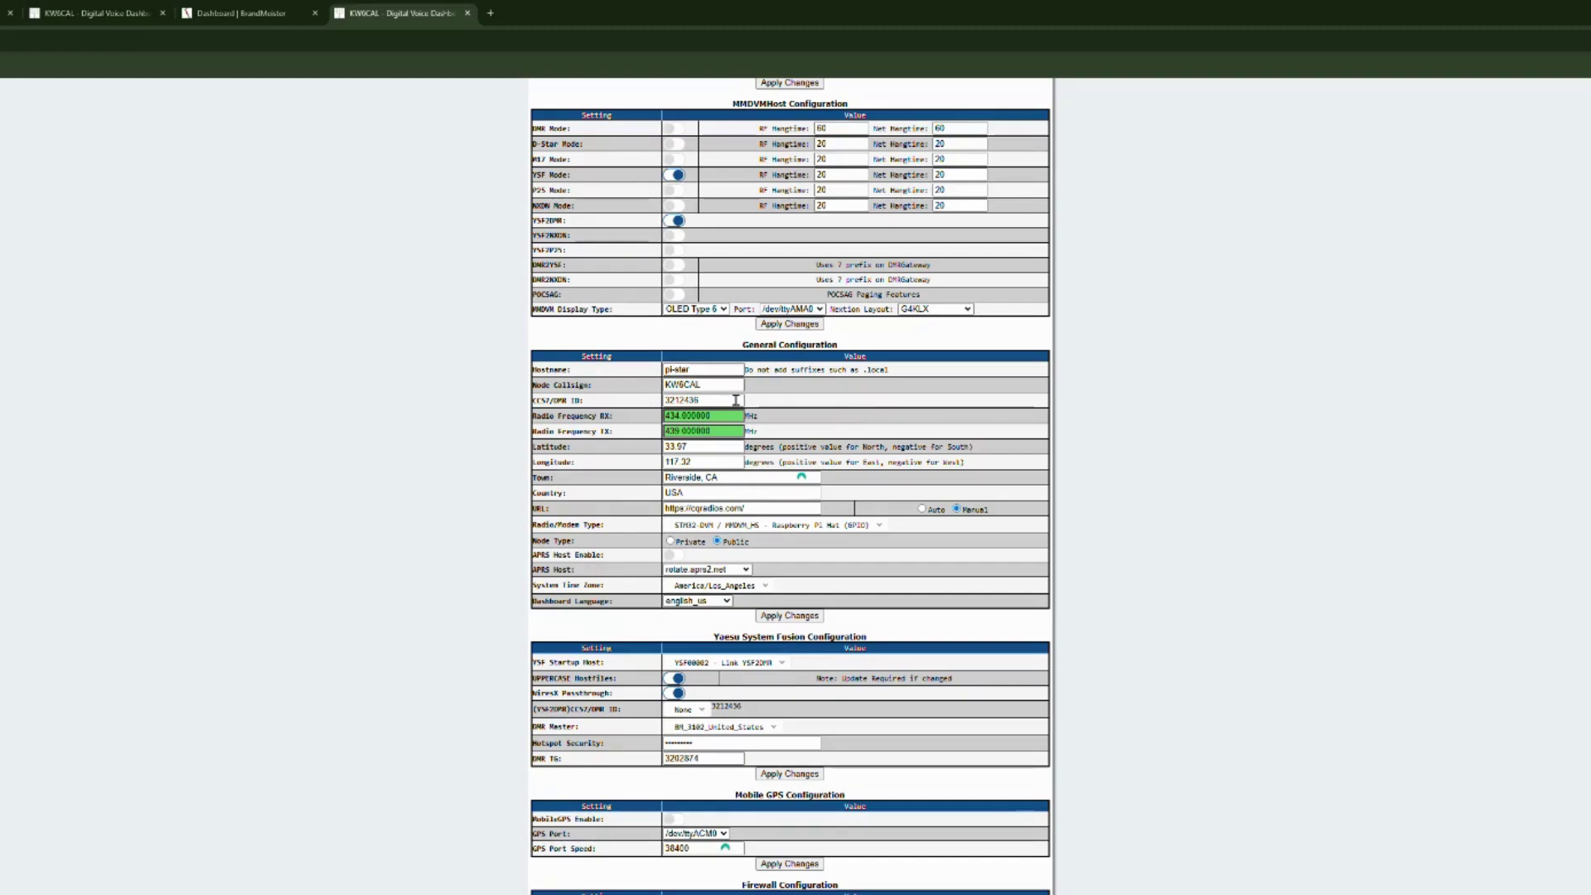
scroll(734, 396, down, 1)
mouse_move(562, 344)
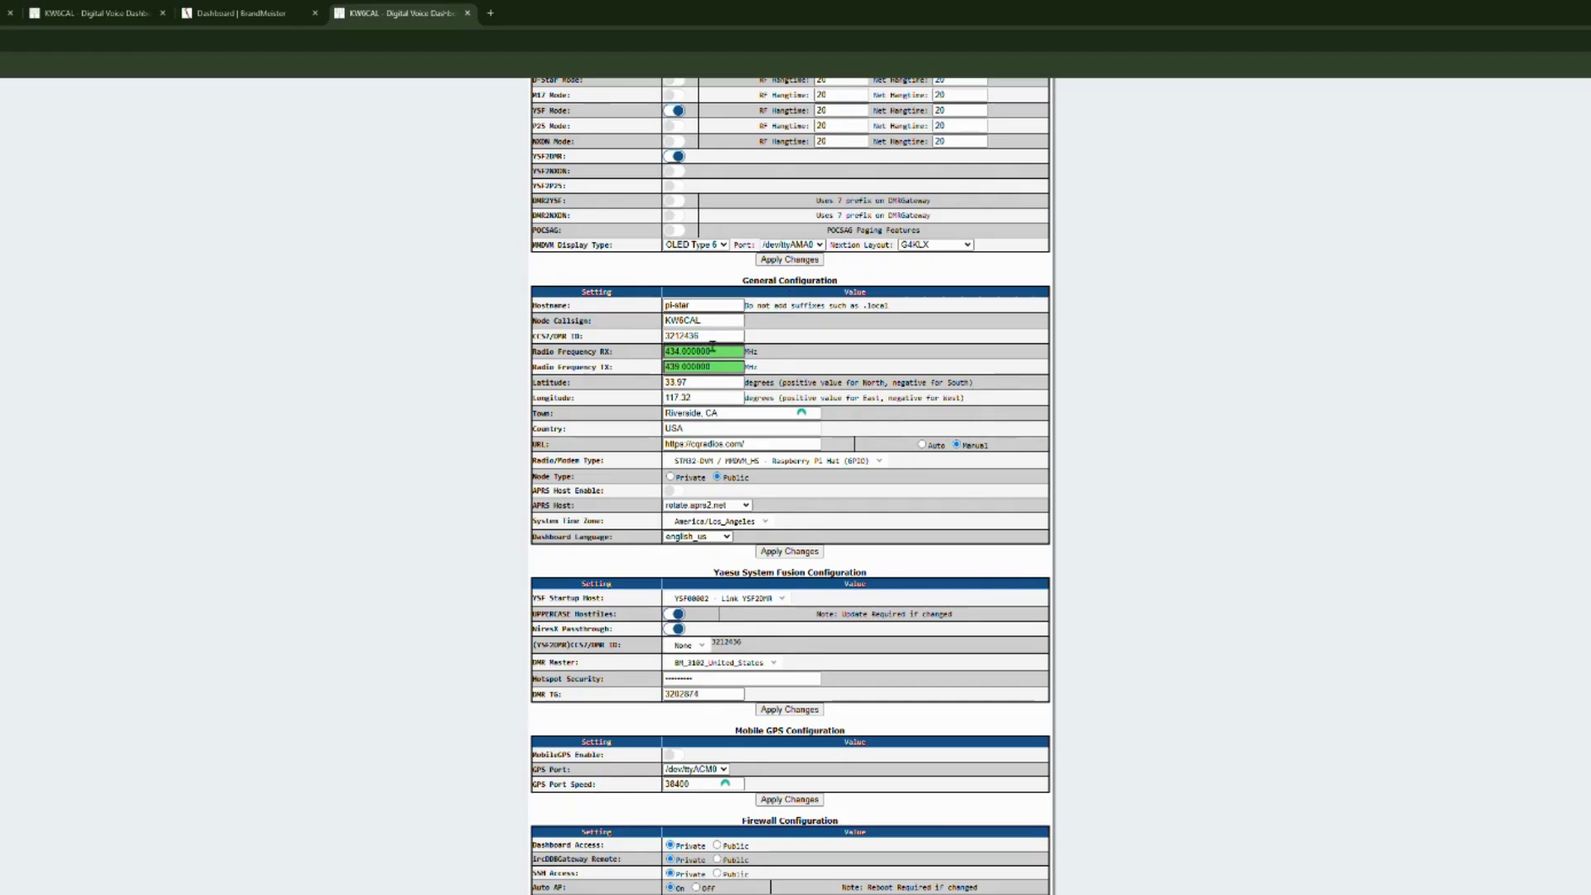
scroll(770, 296, down, 3)
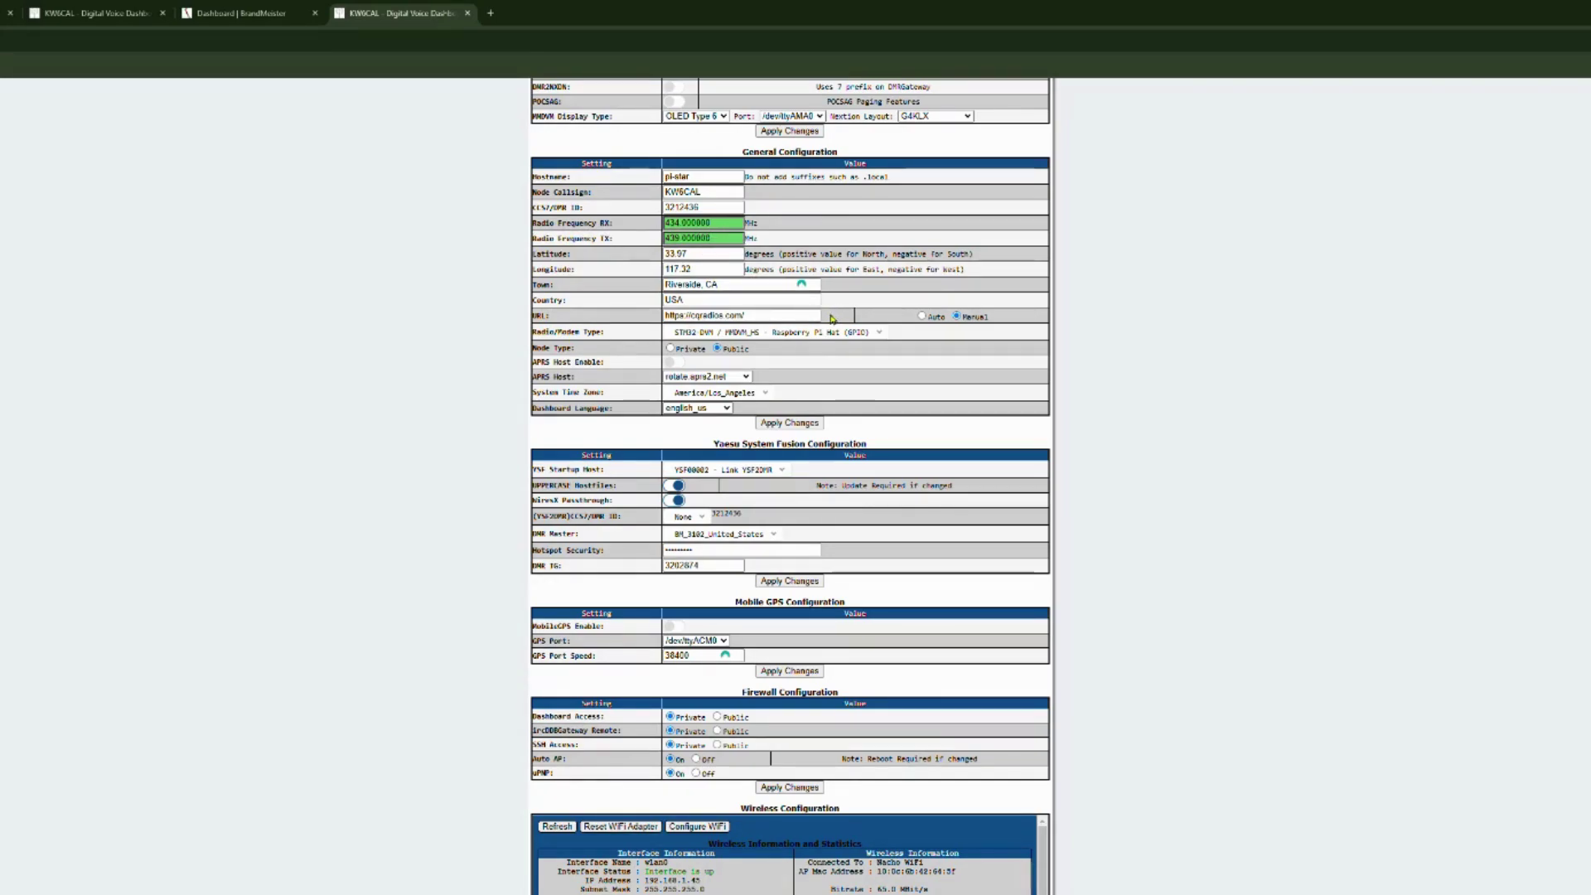
scroll(826, 321, down, 1)
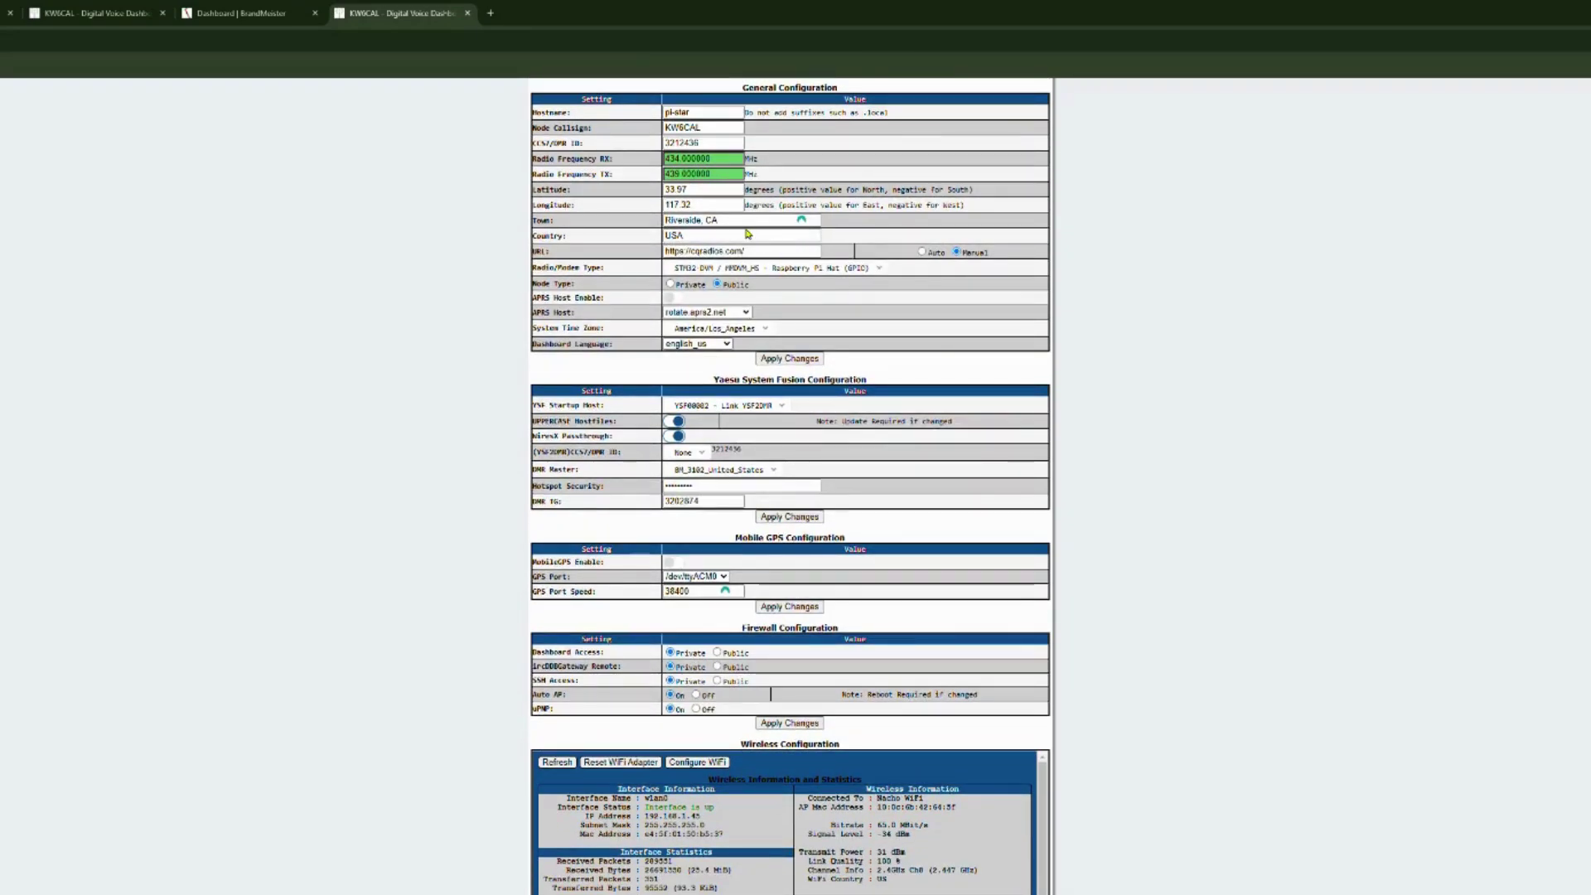
scroll(729, 230, down, 1)
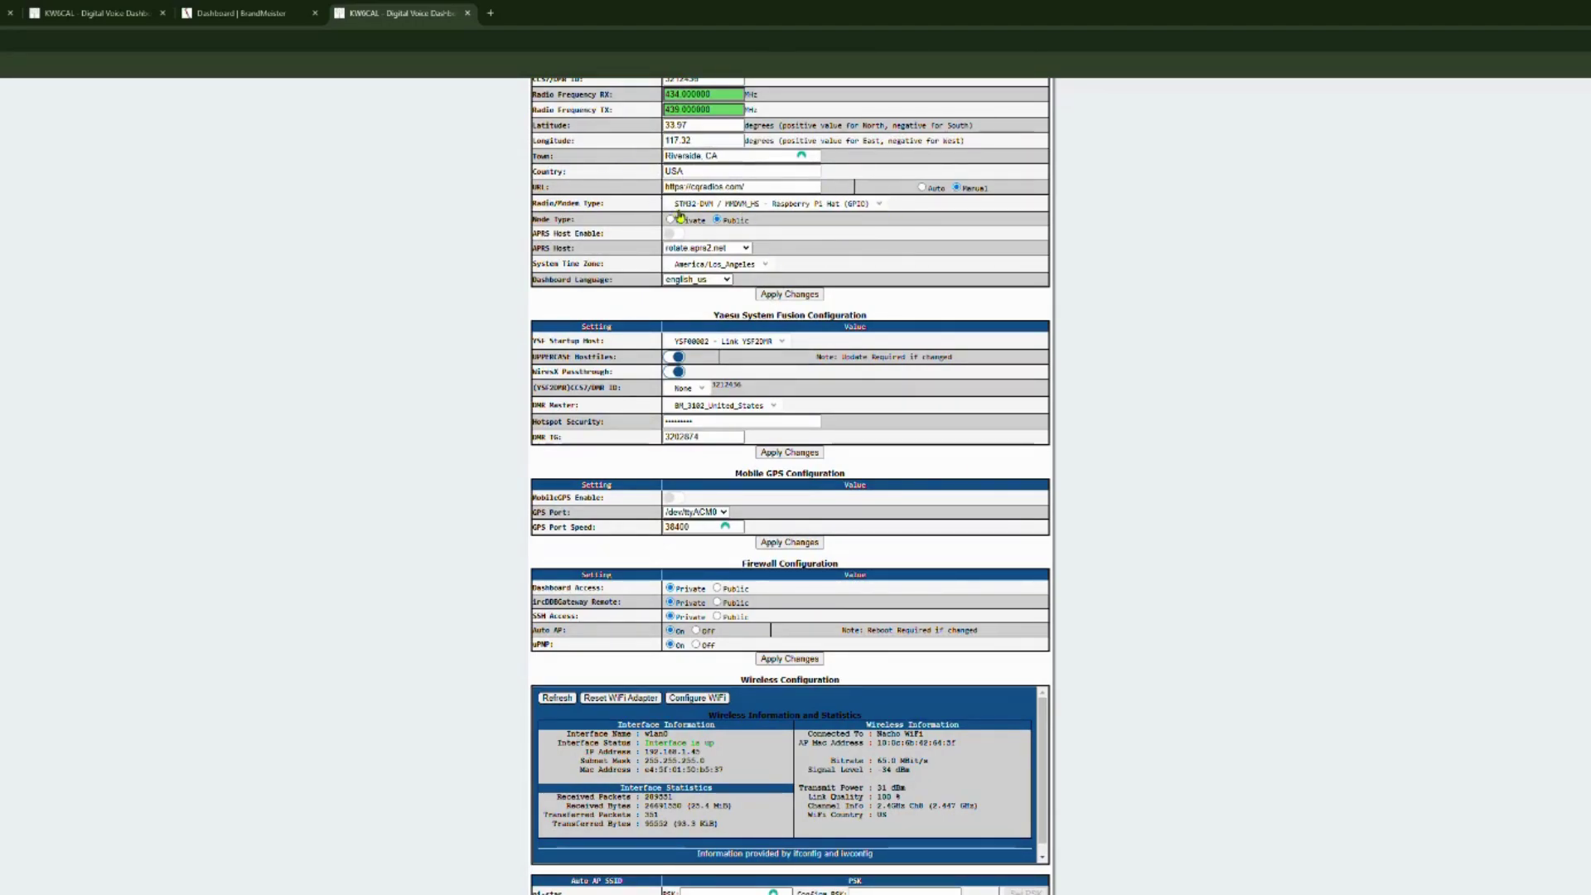
scroll(620, 244, down, 1)
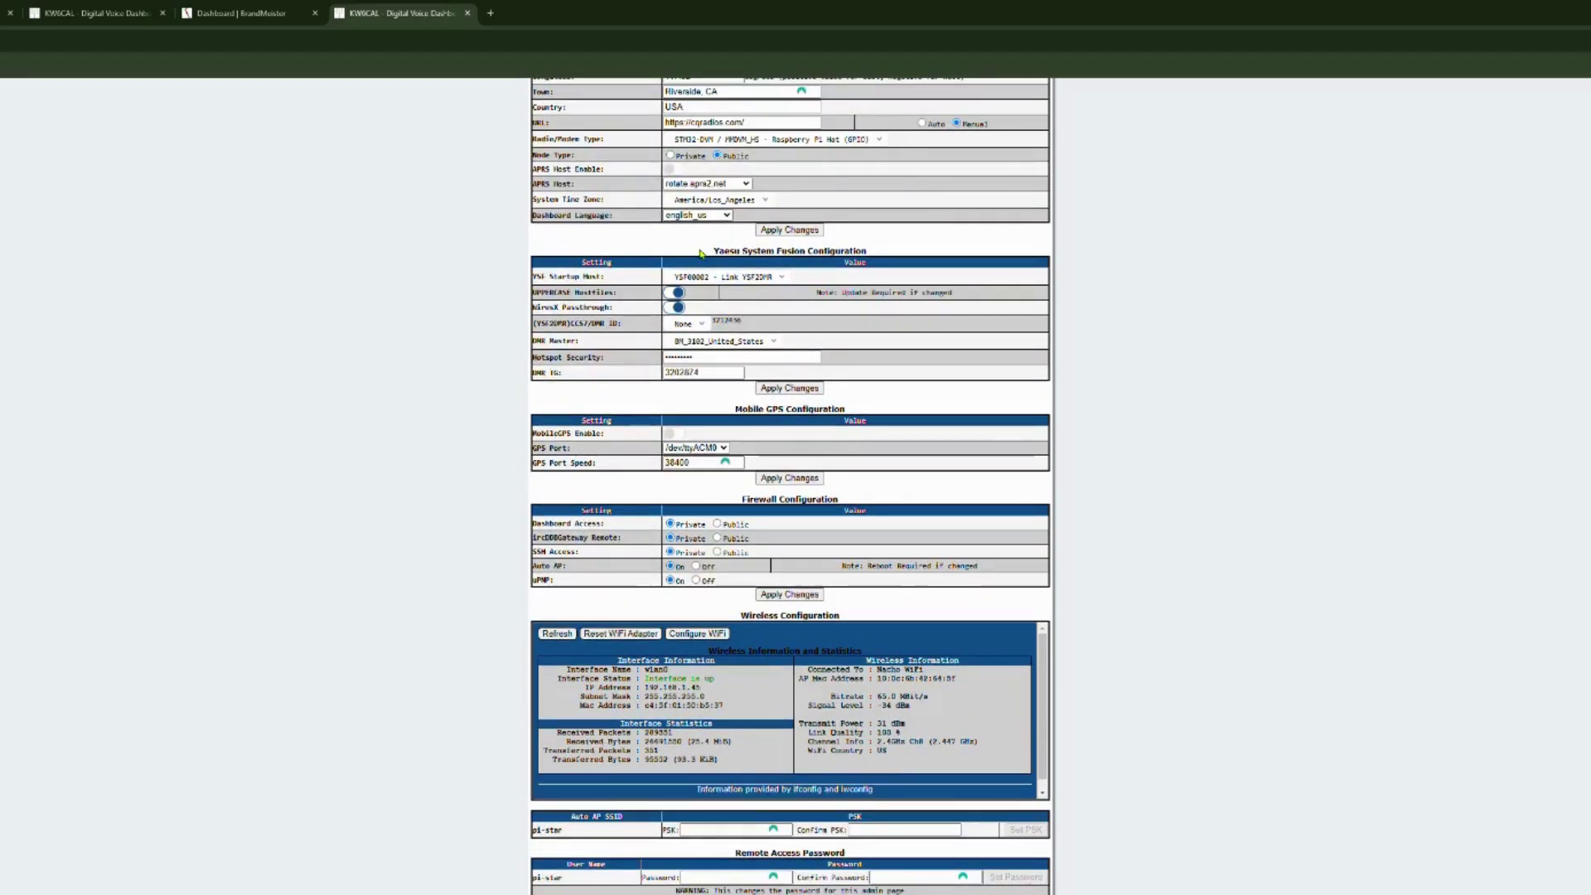
scroll(705, 246, up, 3)
scroll(706, 246, up, 2)
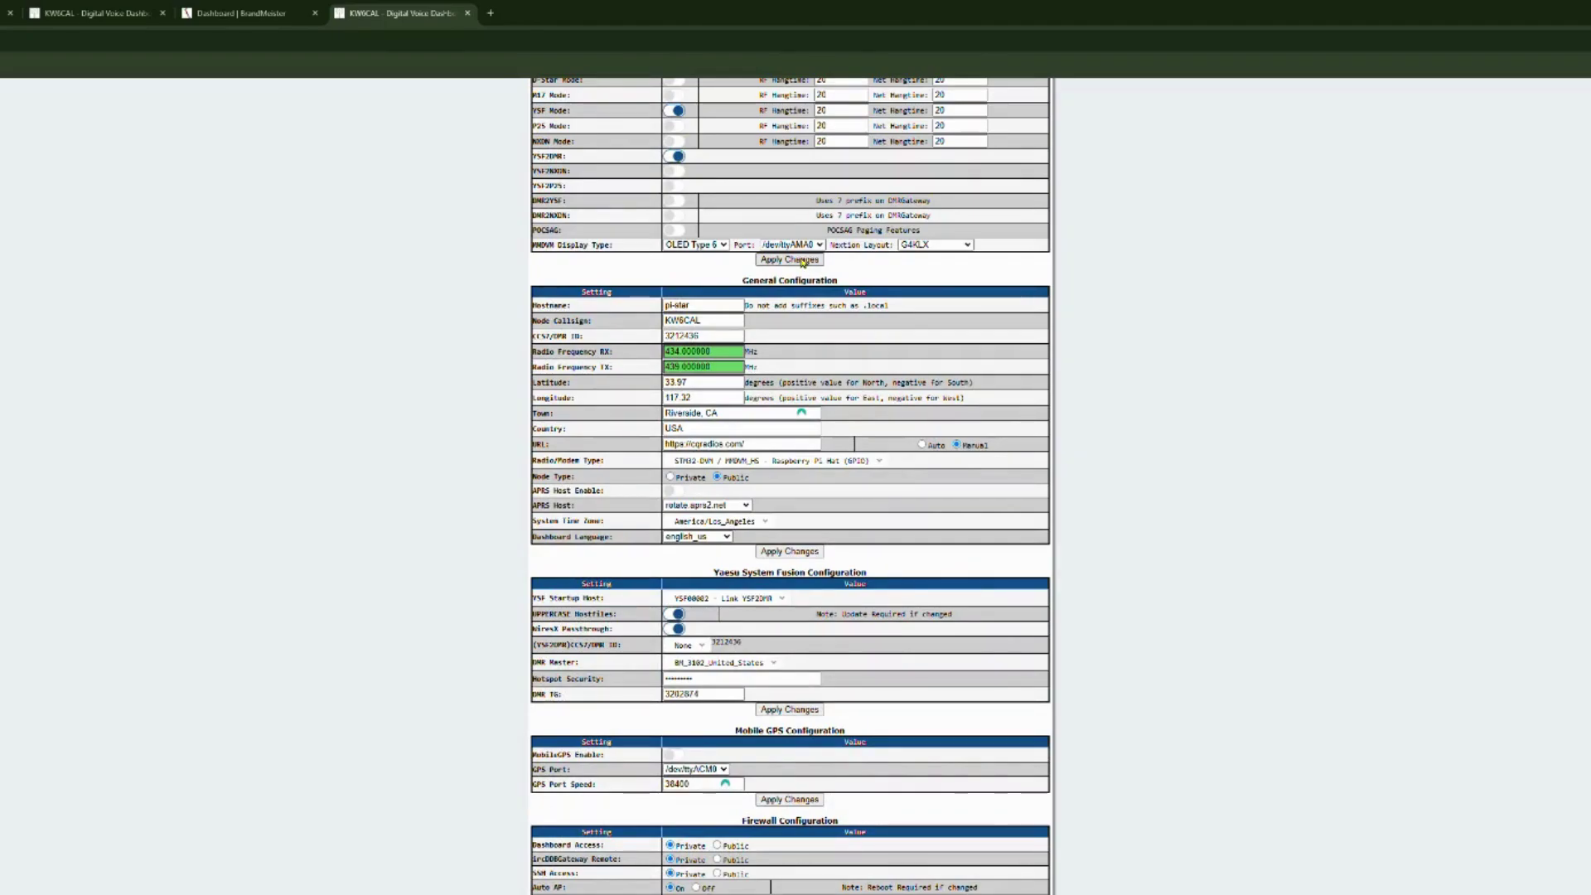
Check the YSF Startup Host choices for YSF00002 - Link YSF2DMR, keeping the current selection
scroll(808, 381, down, 3)
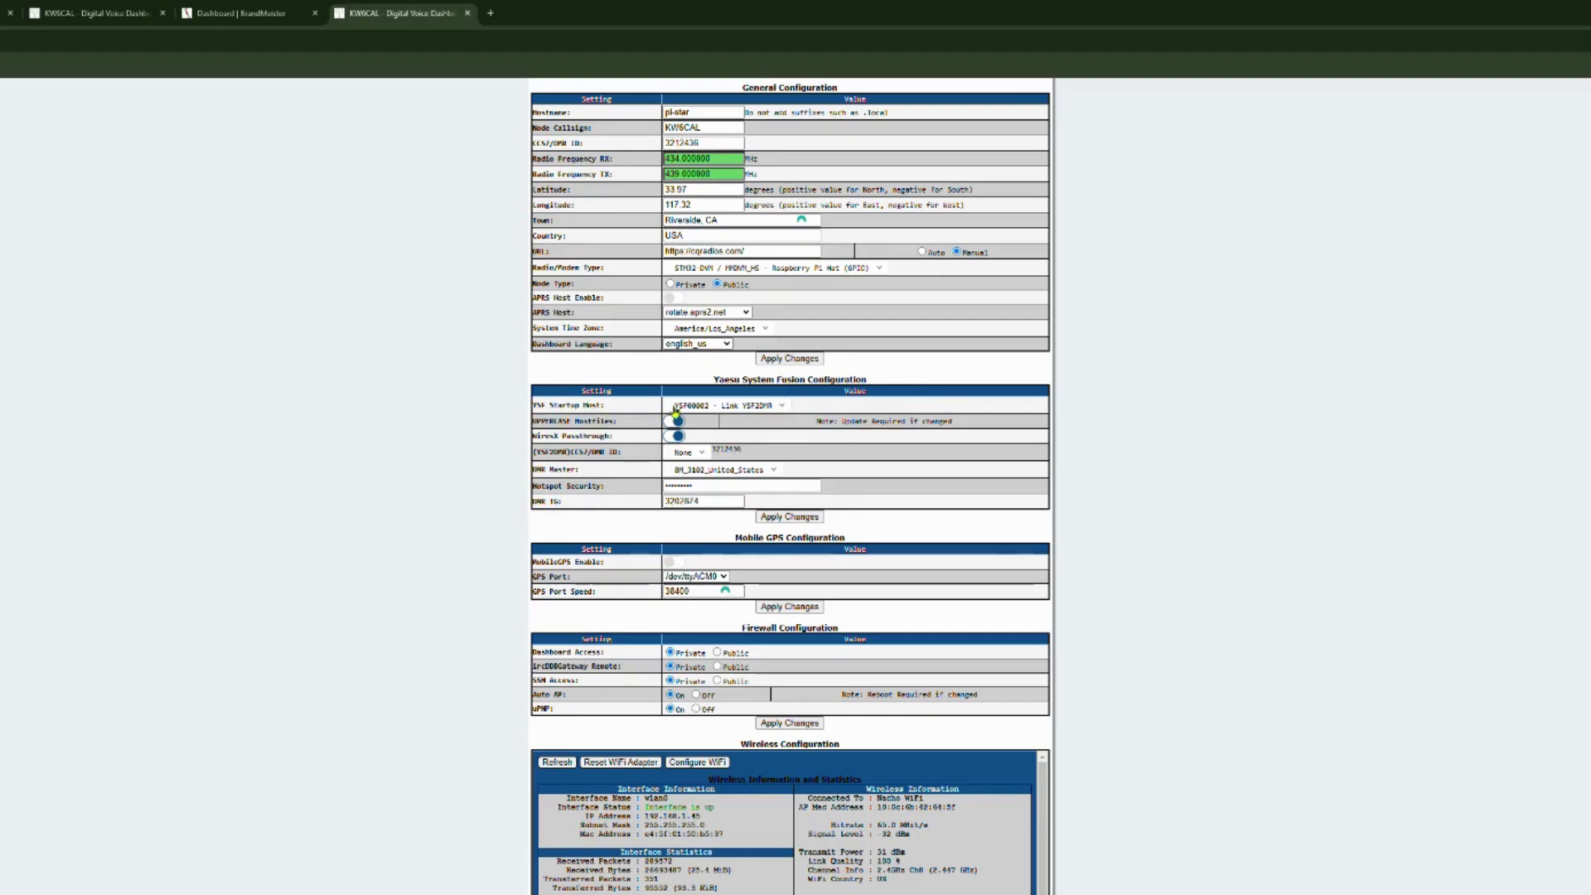
click(782, 406)
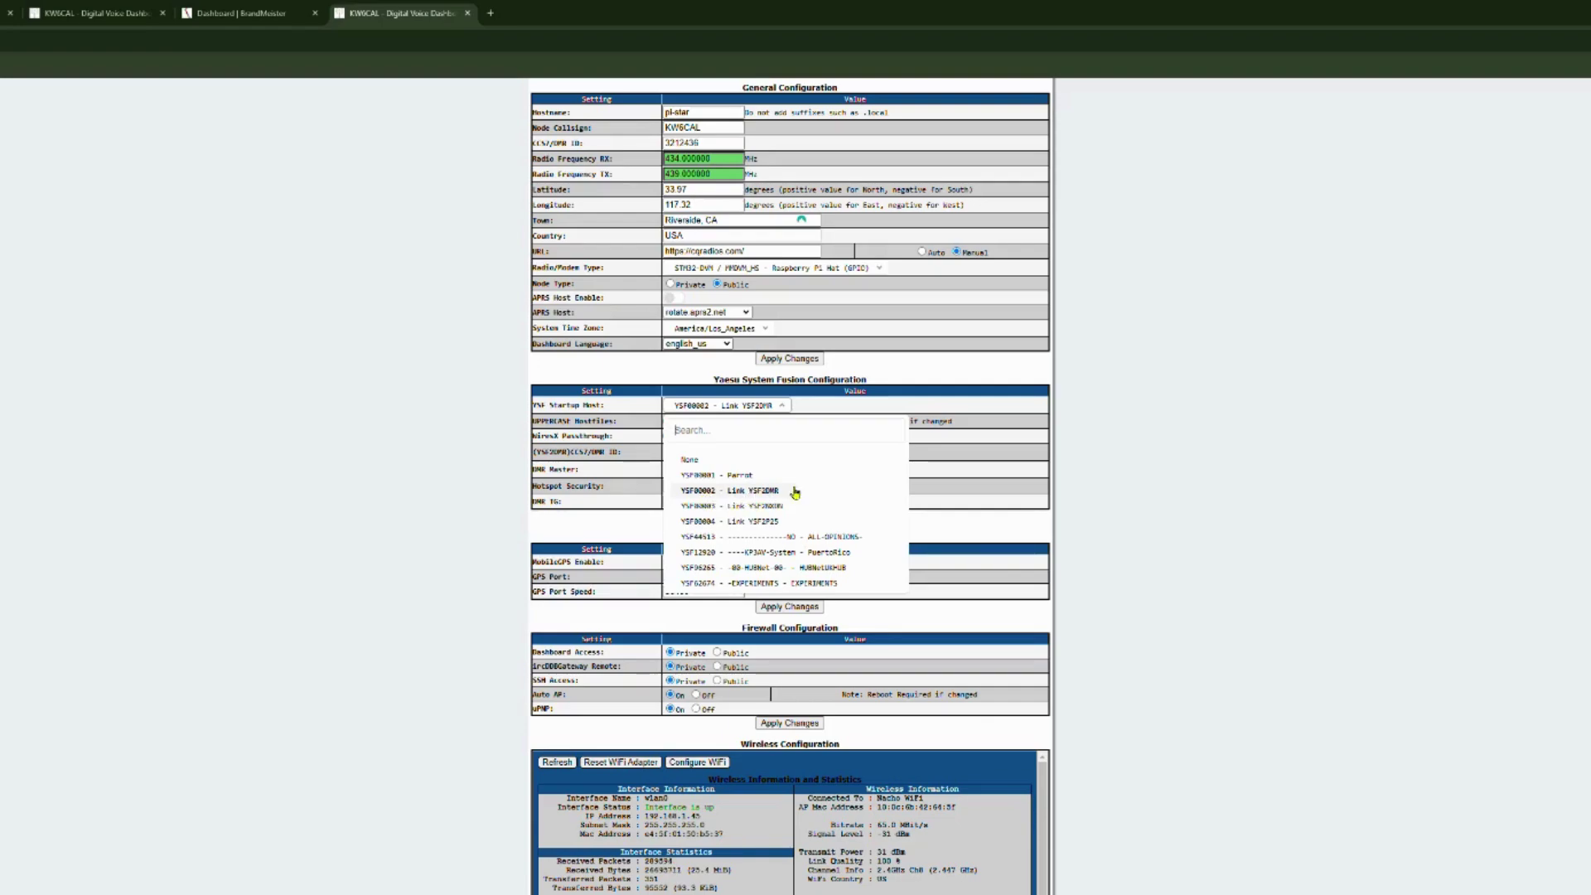
click(935, 402)
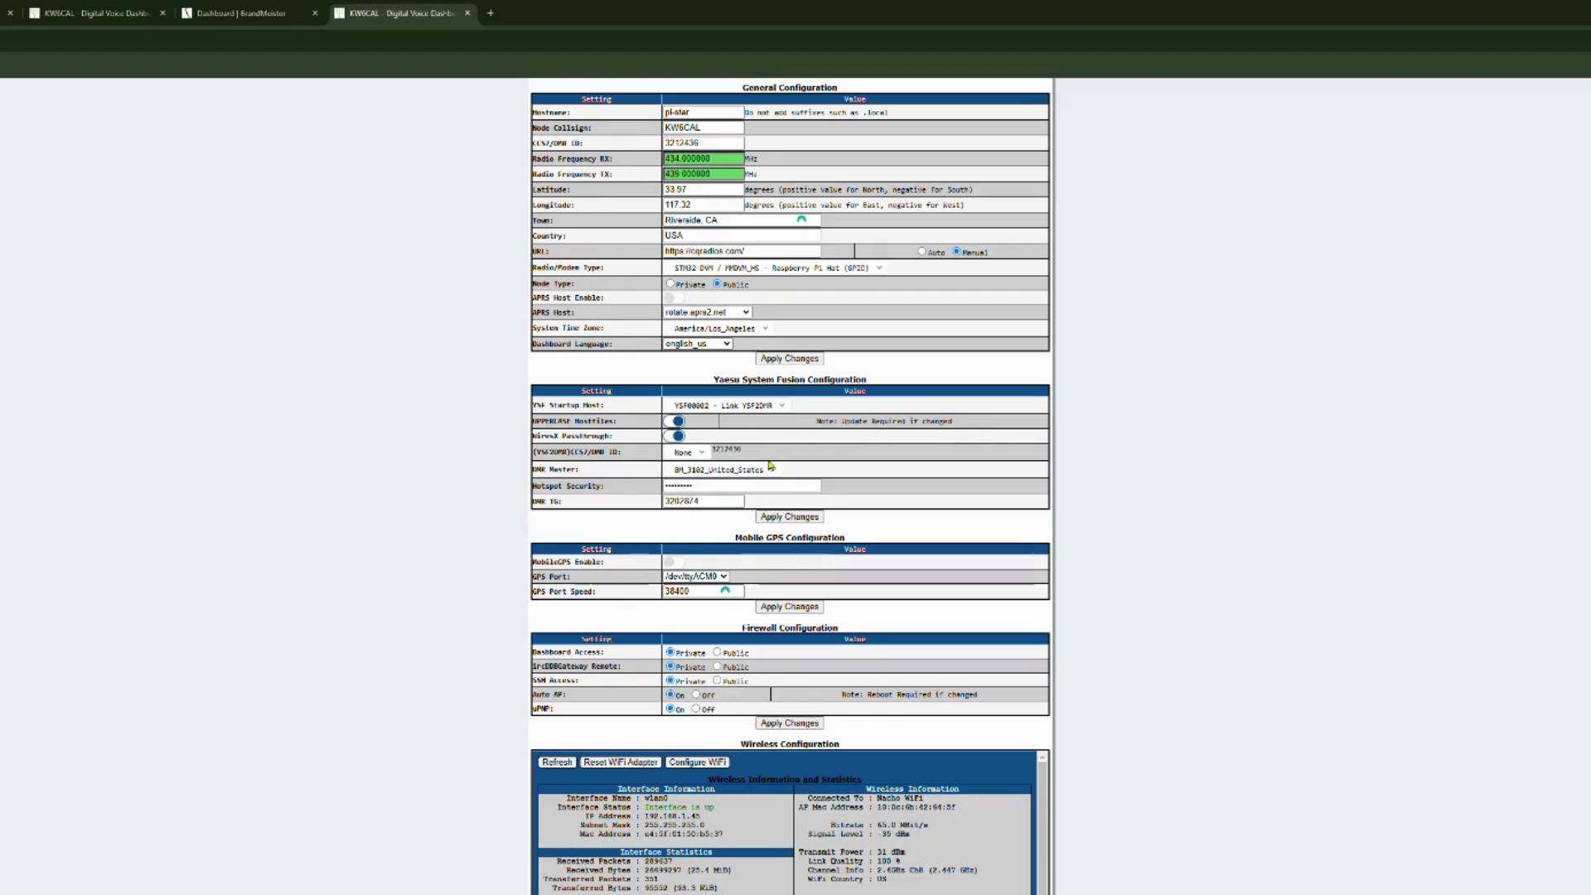
Check the YSF2DMR CCS7/DMR ID suffix choices and compare the ID with the one in General Configuration
mouse_move(587, 464)
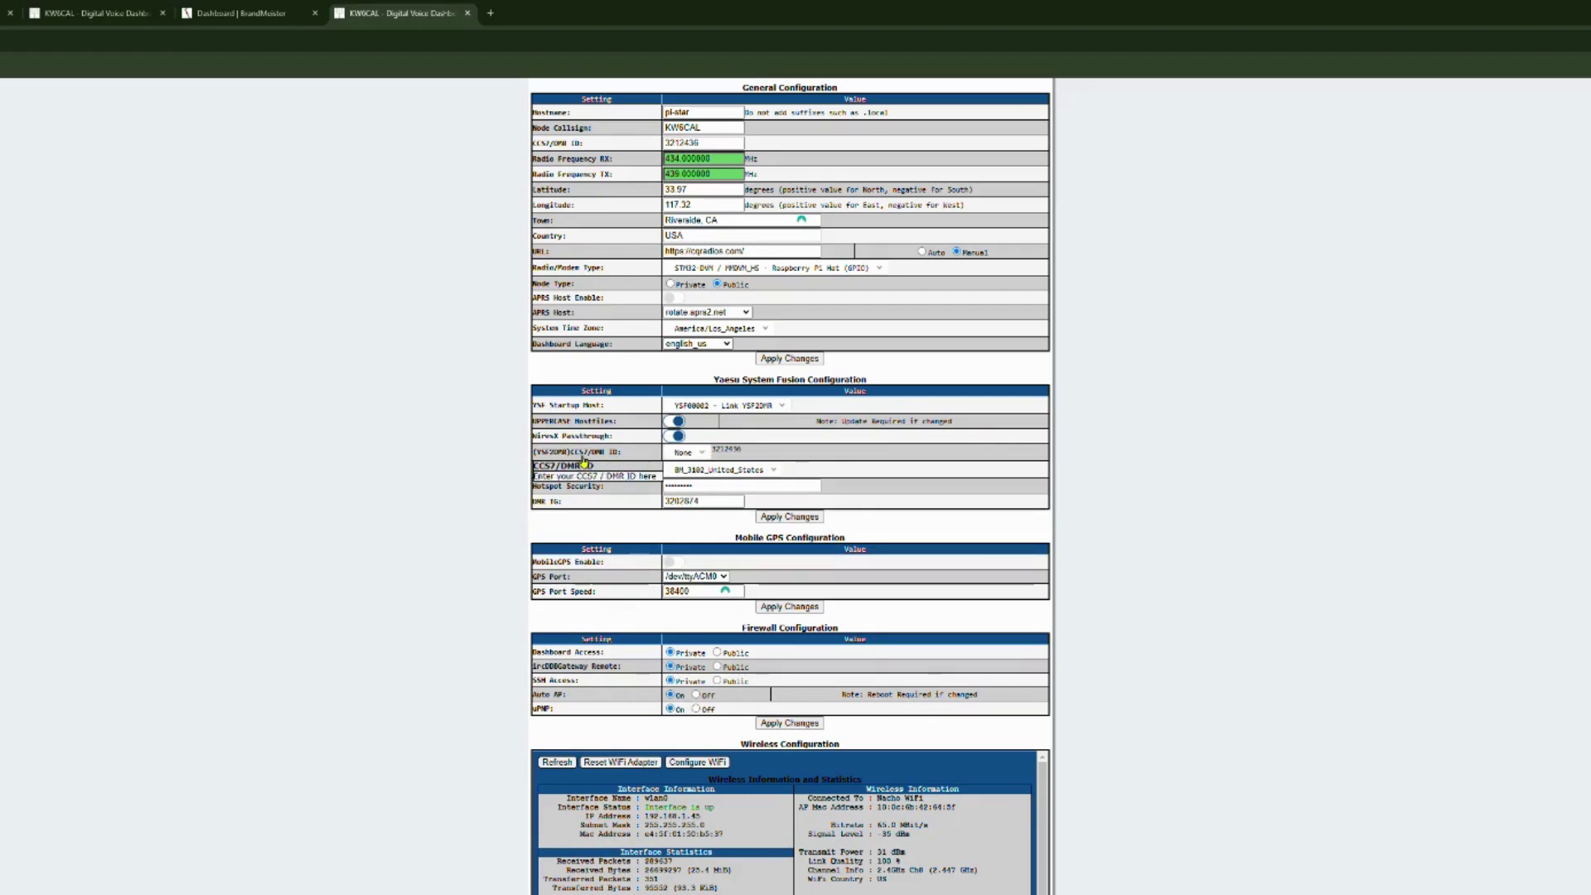
click(692, 453)
click(704, 513)
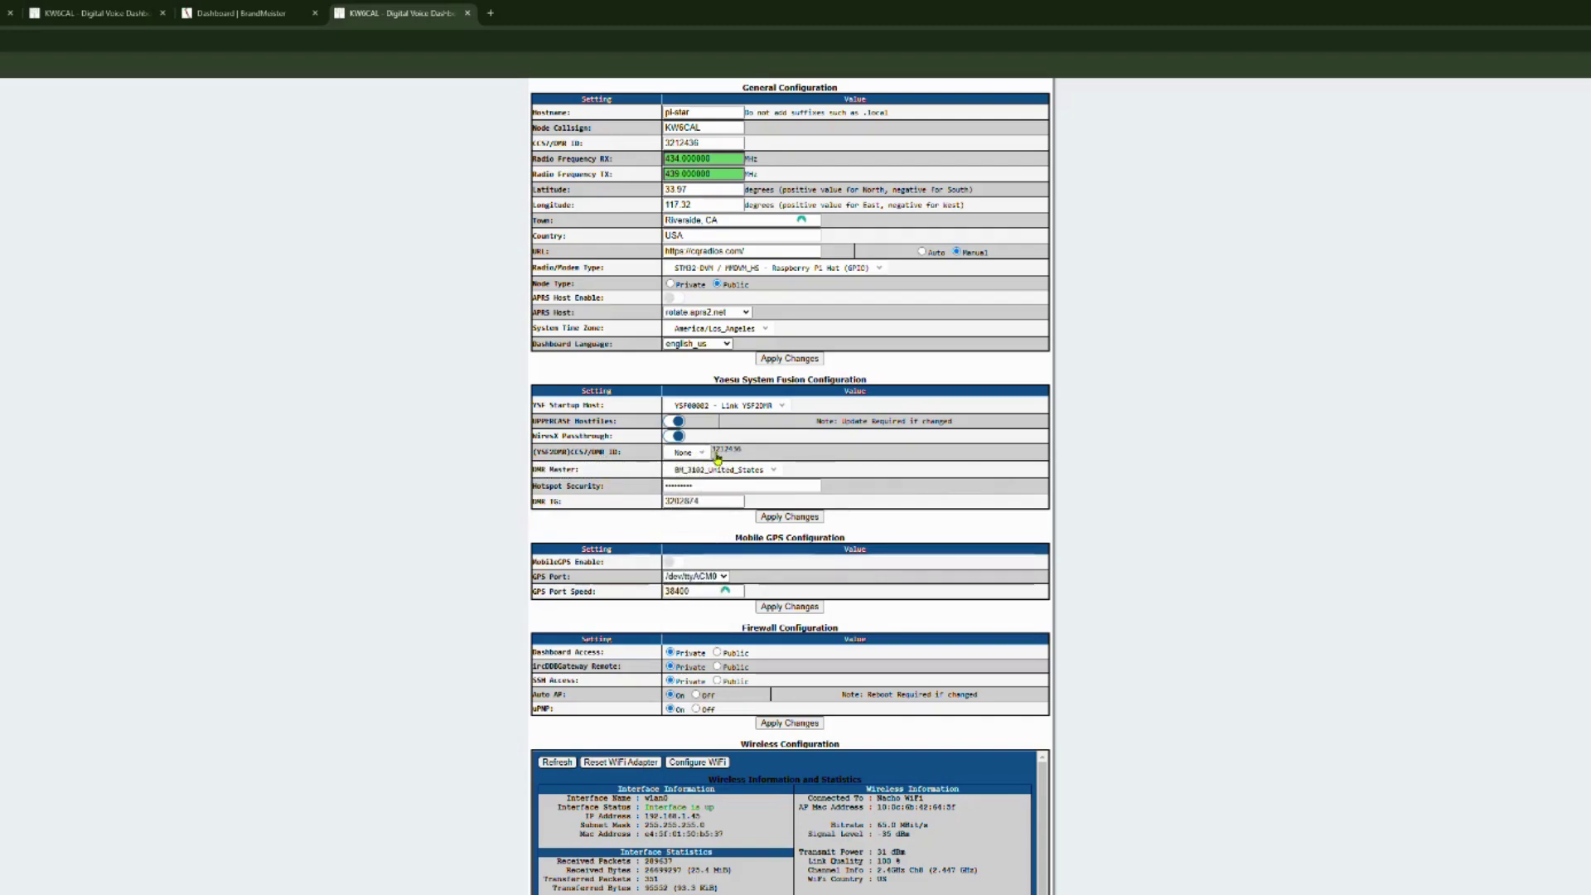
scroll(833, 514, up, 1)
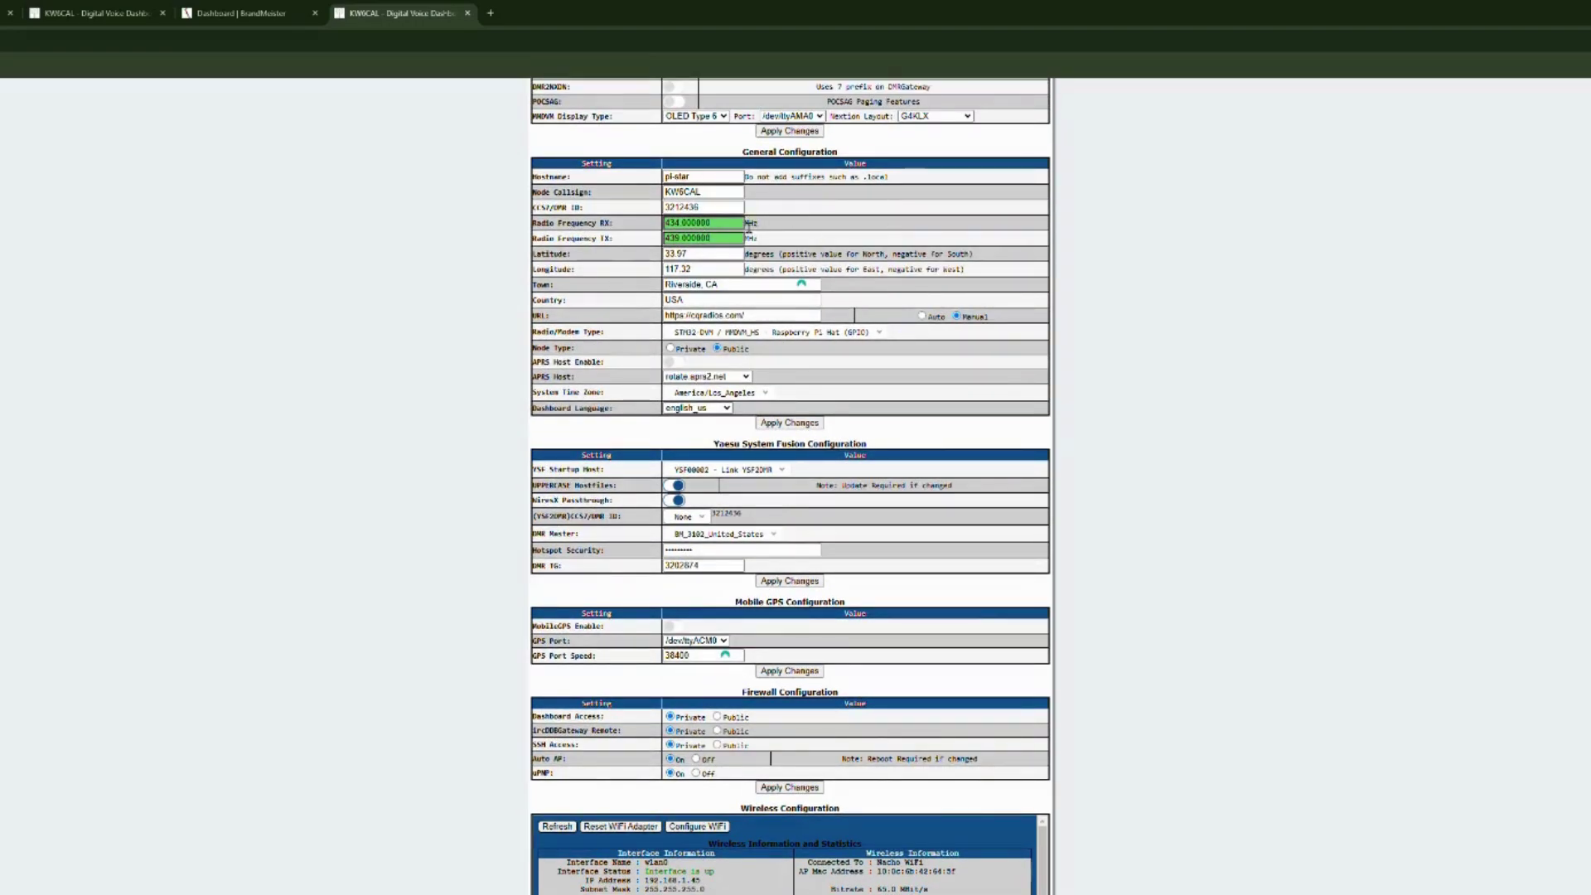
scroll(754, 208, up, 4)
scroll(749, 220, down, 4)
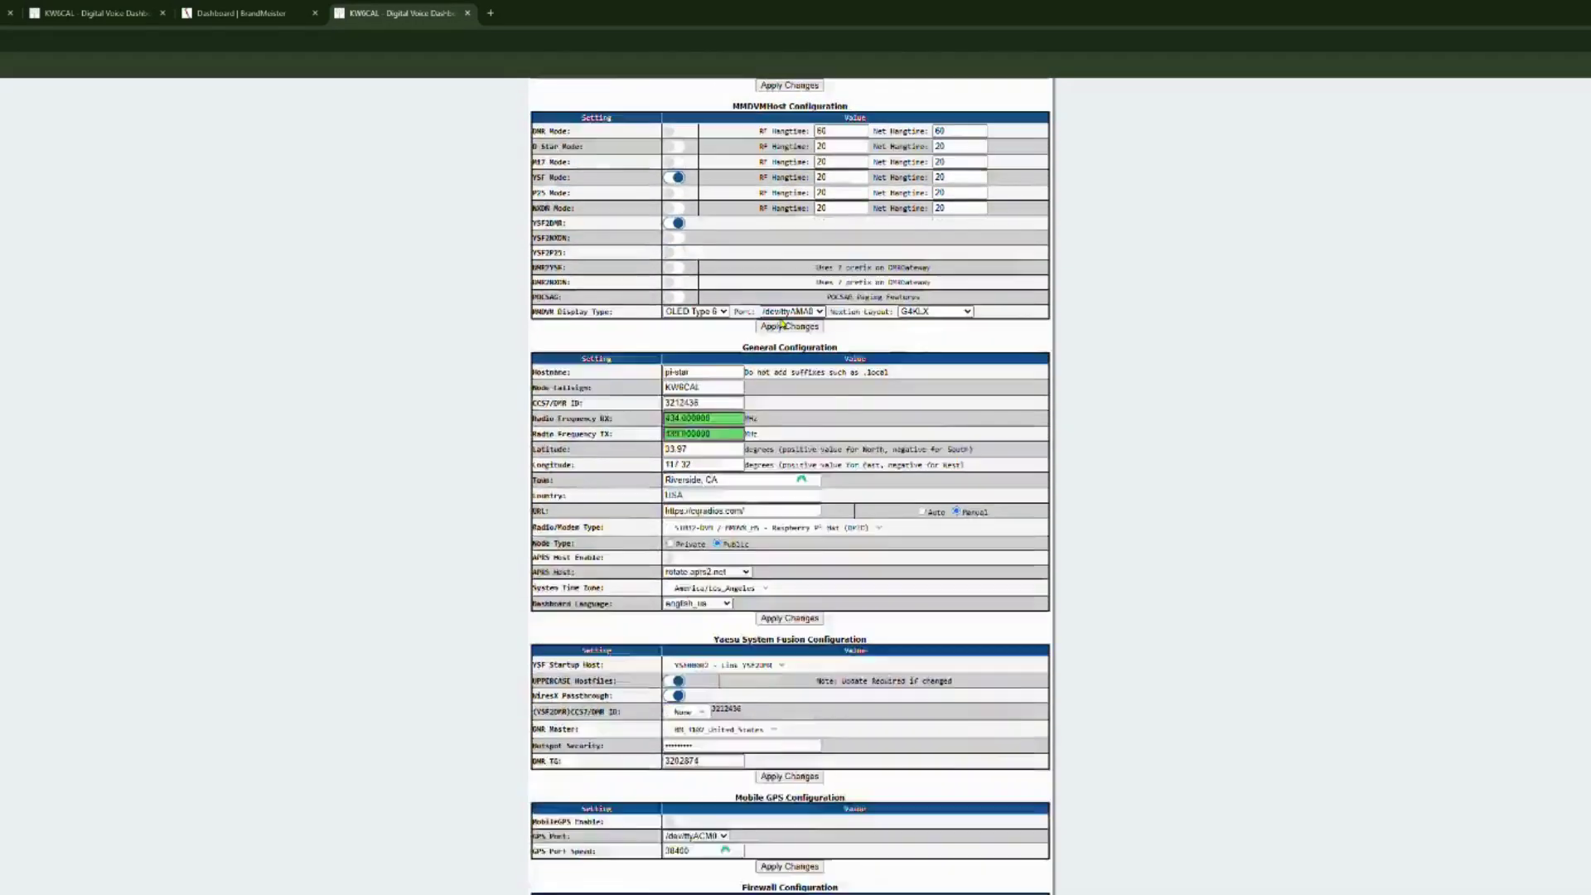
scroll(673, 389, up, 4)
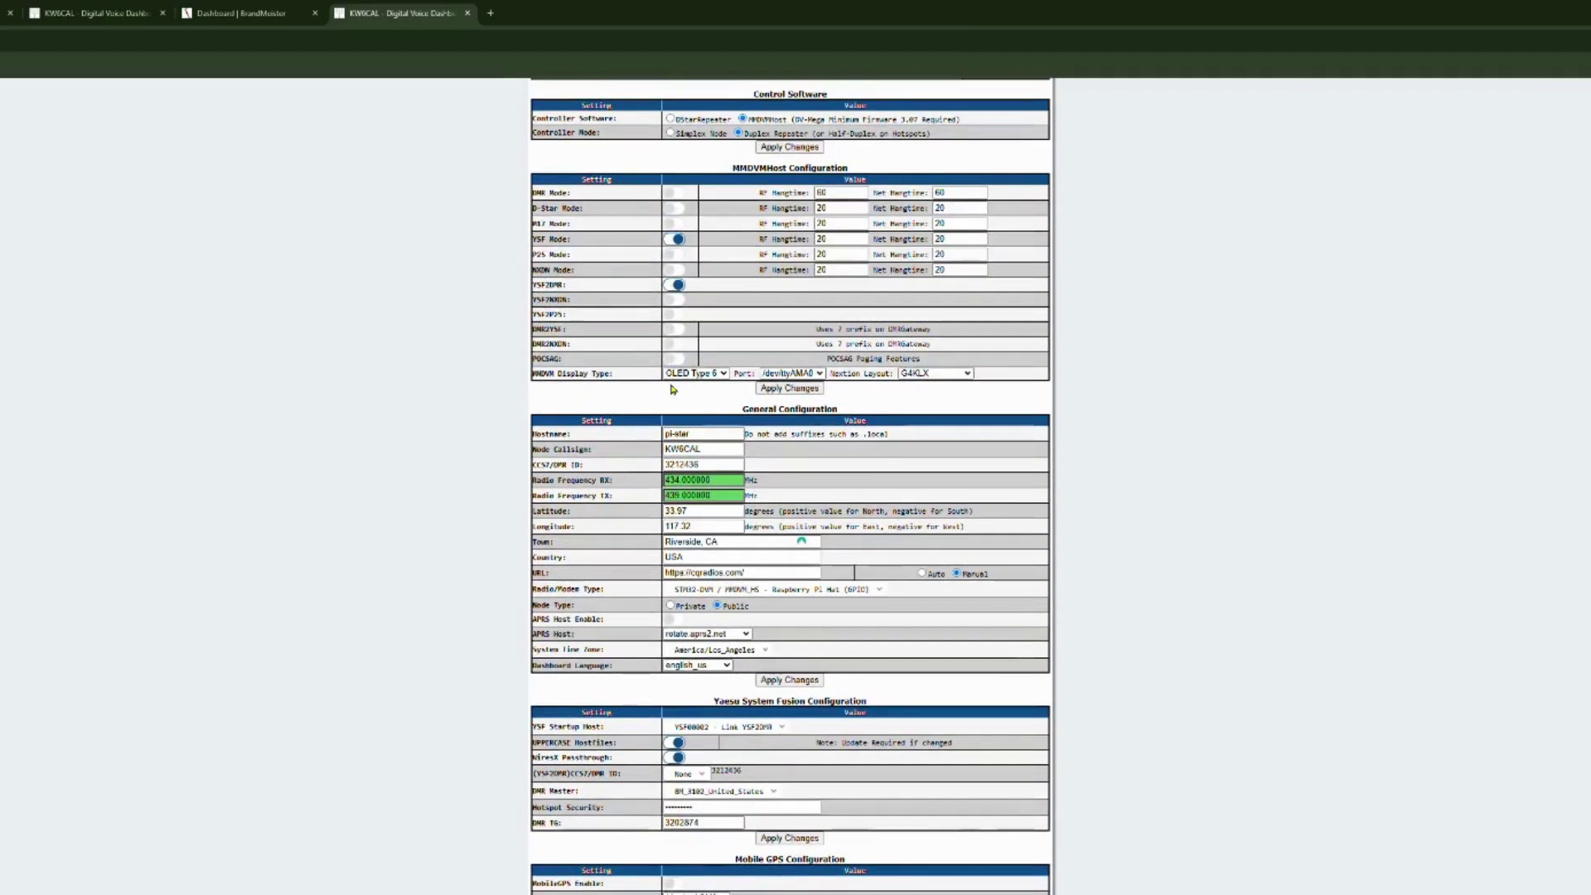
Choose BM_3102_United_States as the DMR Master in the Yaesu System Fusion configuration
scroll(673, 390, down, 5)
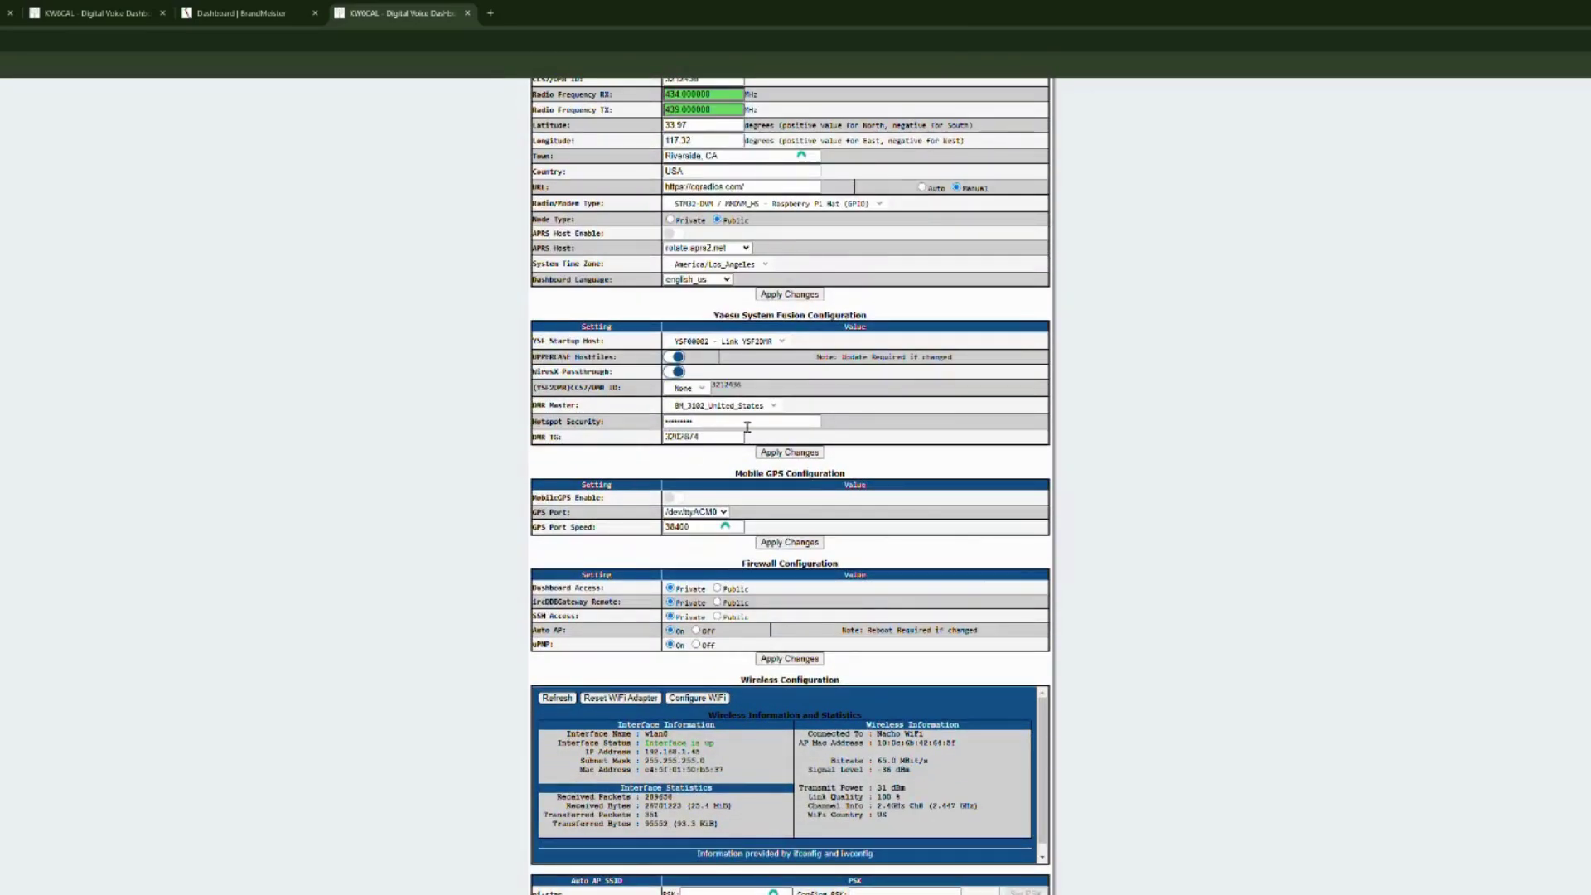
click(773, 407)
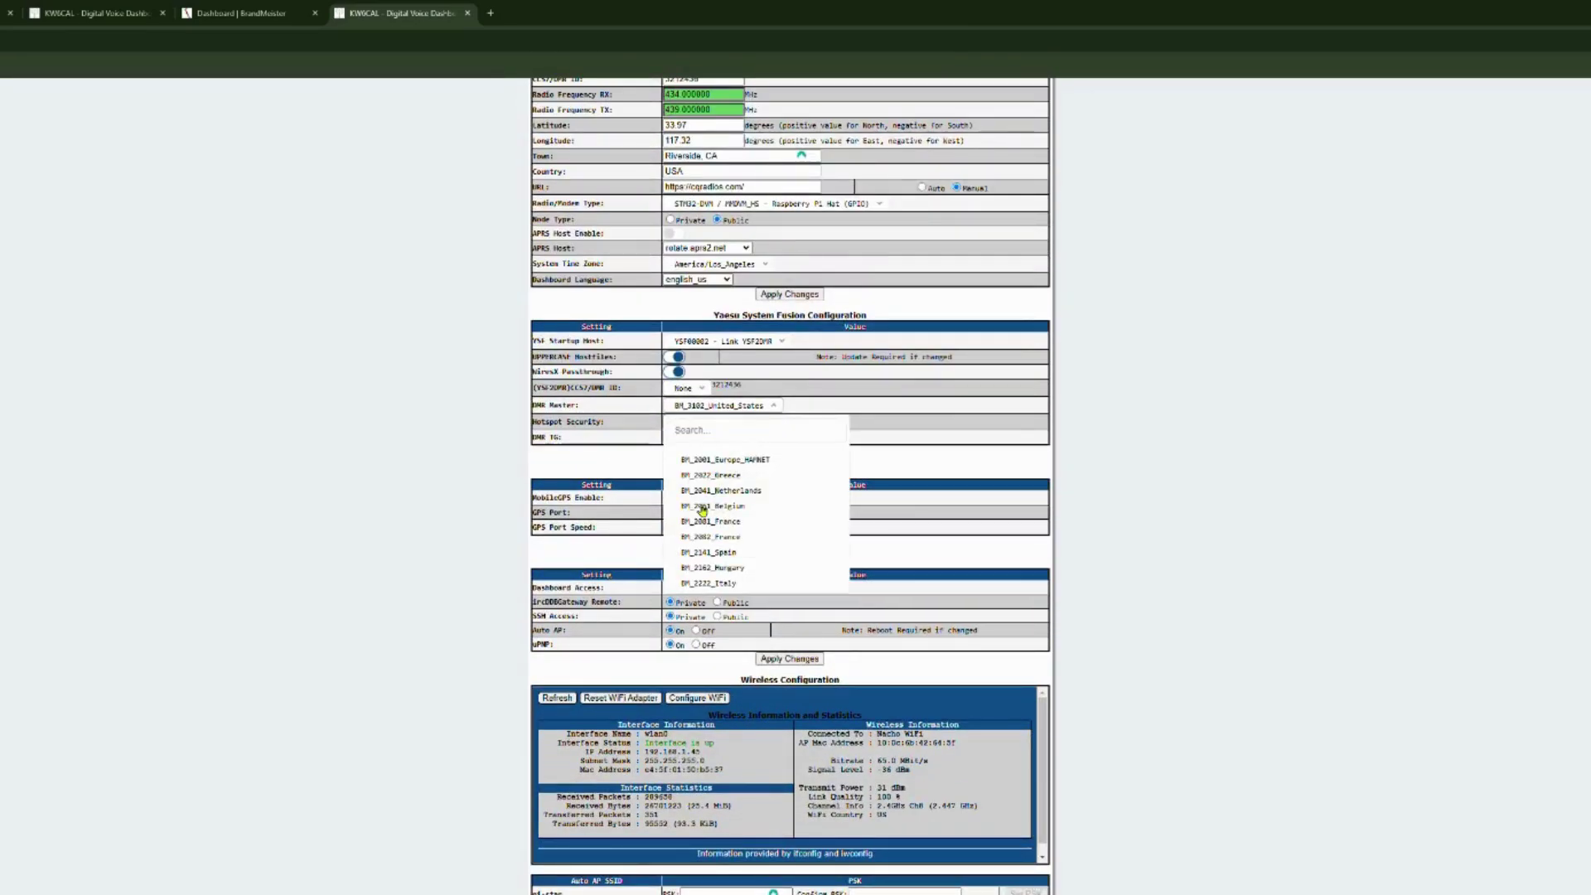
scroll(700, 505, down, 1)
scroll(787, 534, down, 1)
scroll(797, 540, down, 3)
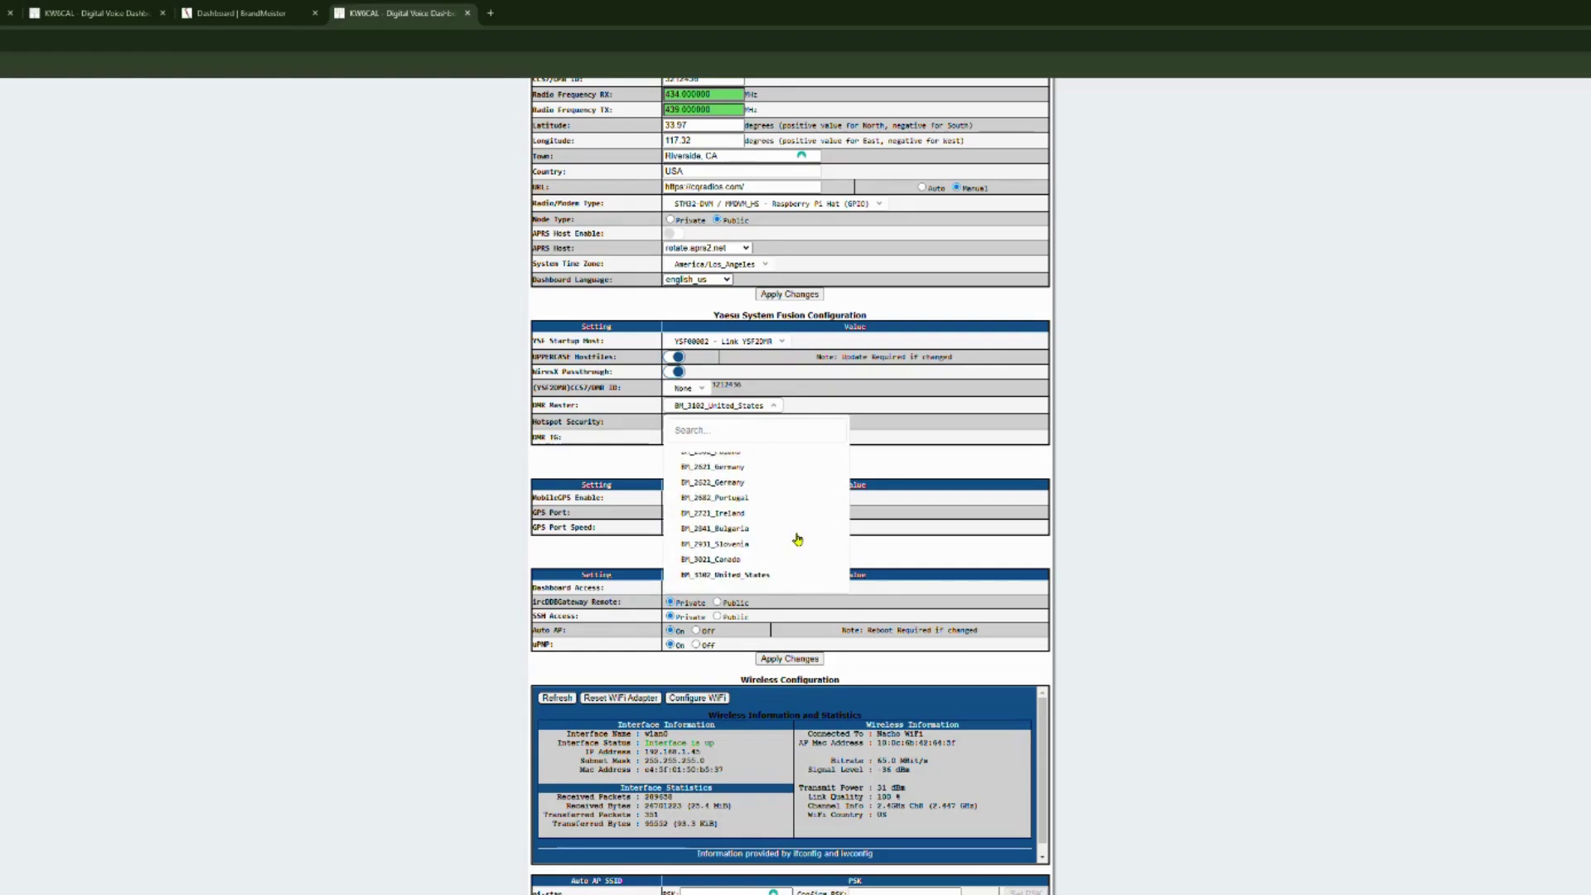
click(718, 572)
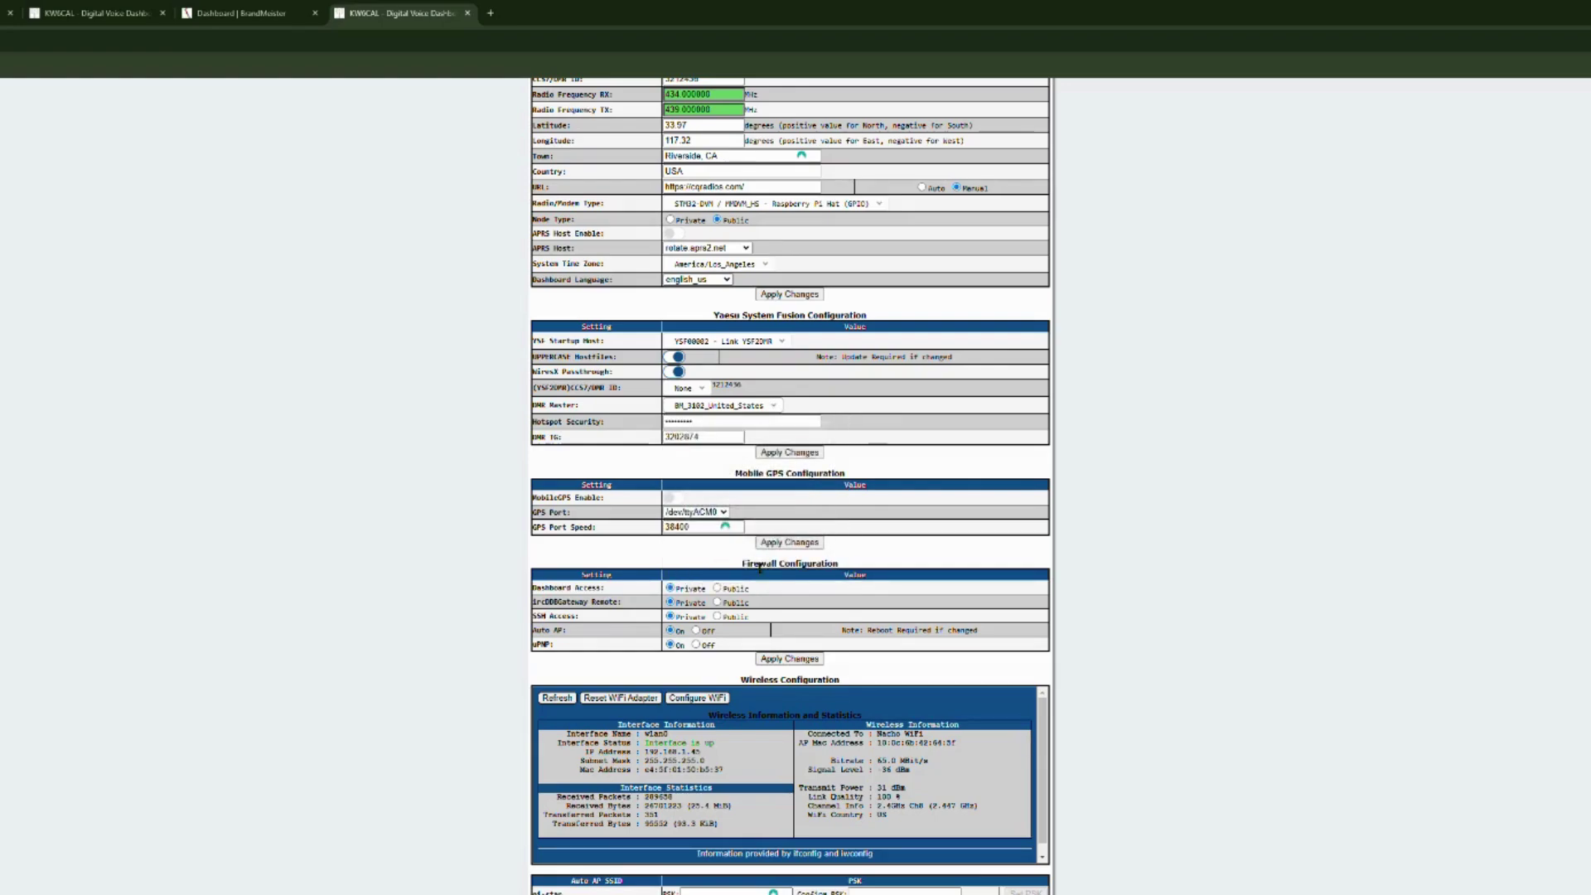
From the Hotspot Security setting, switch to BrandMeister and open the SelfCare page's Hotspot Security new password field
click(726, 422)
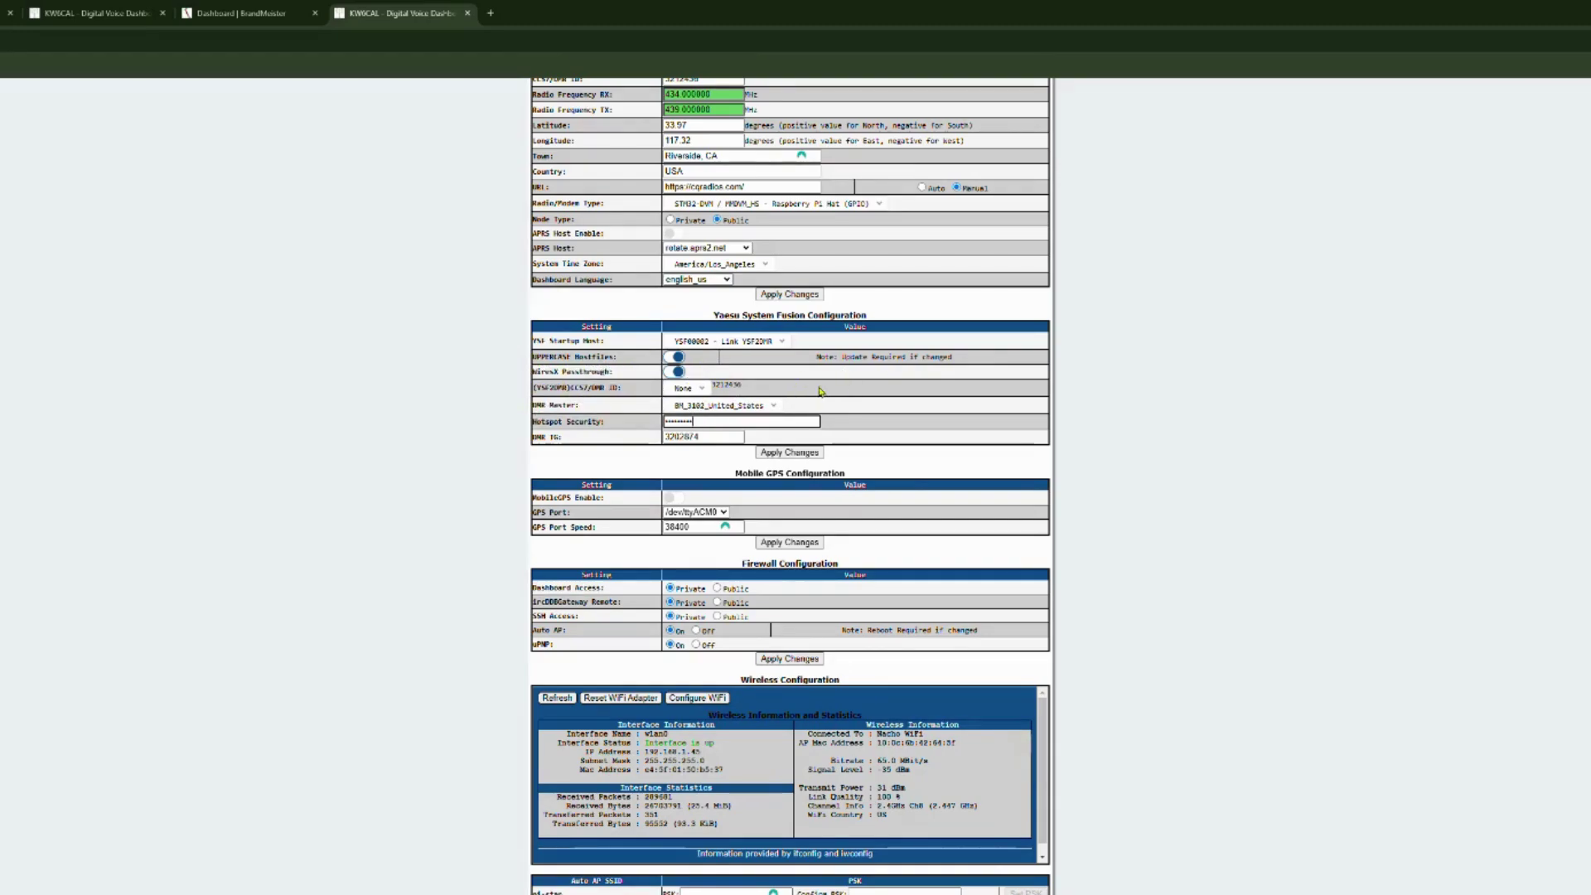
mouse_move(563, 430)
key(ctrl+shift+Tab)
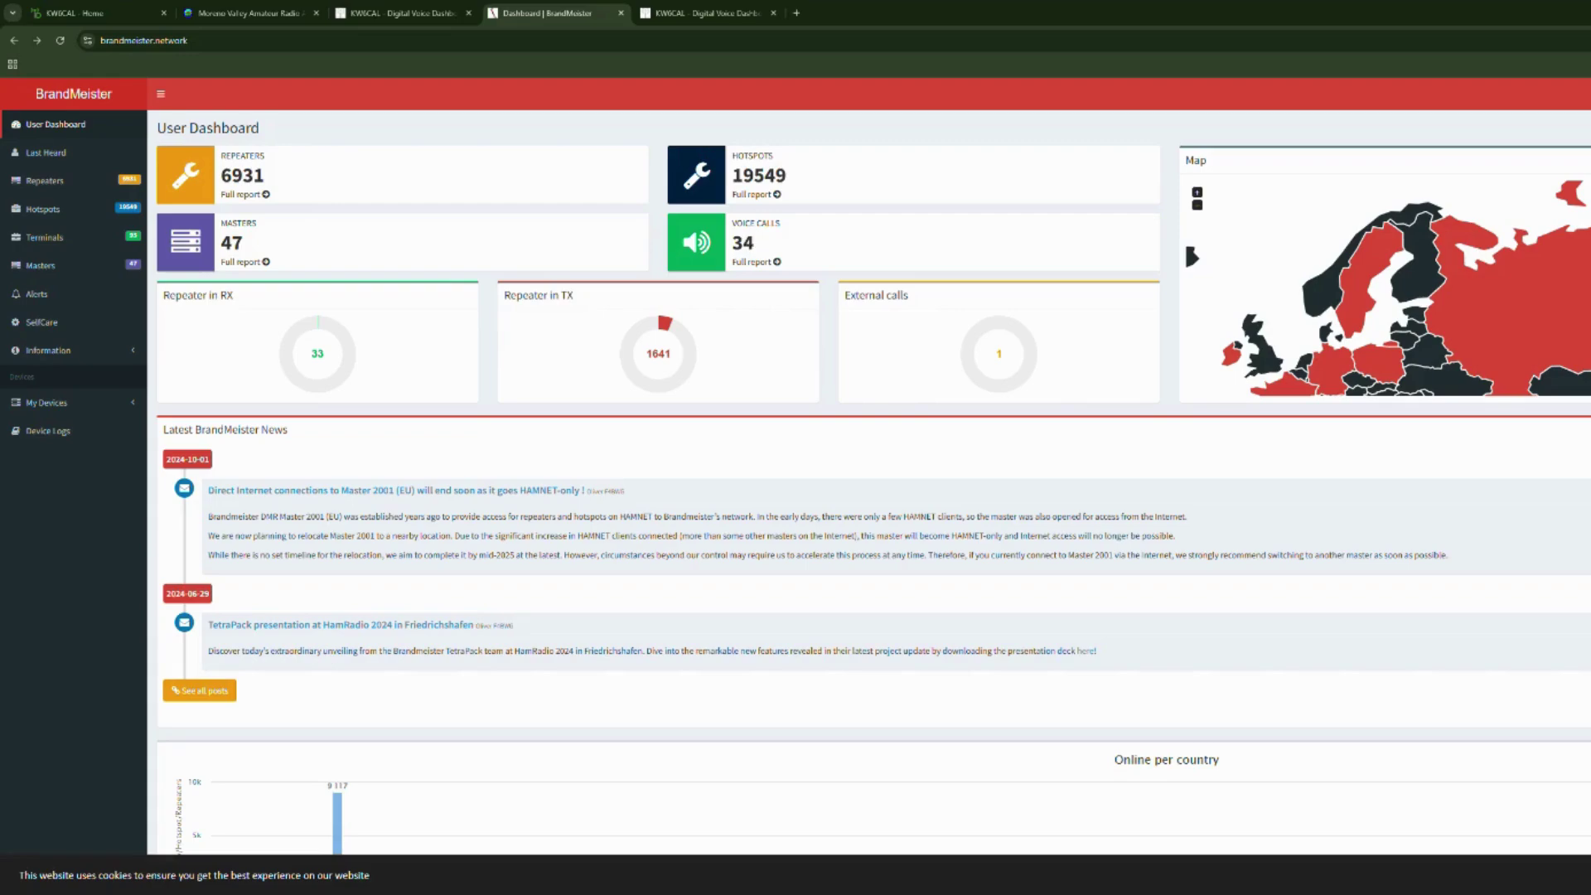
click(1590, 94)
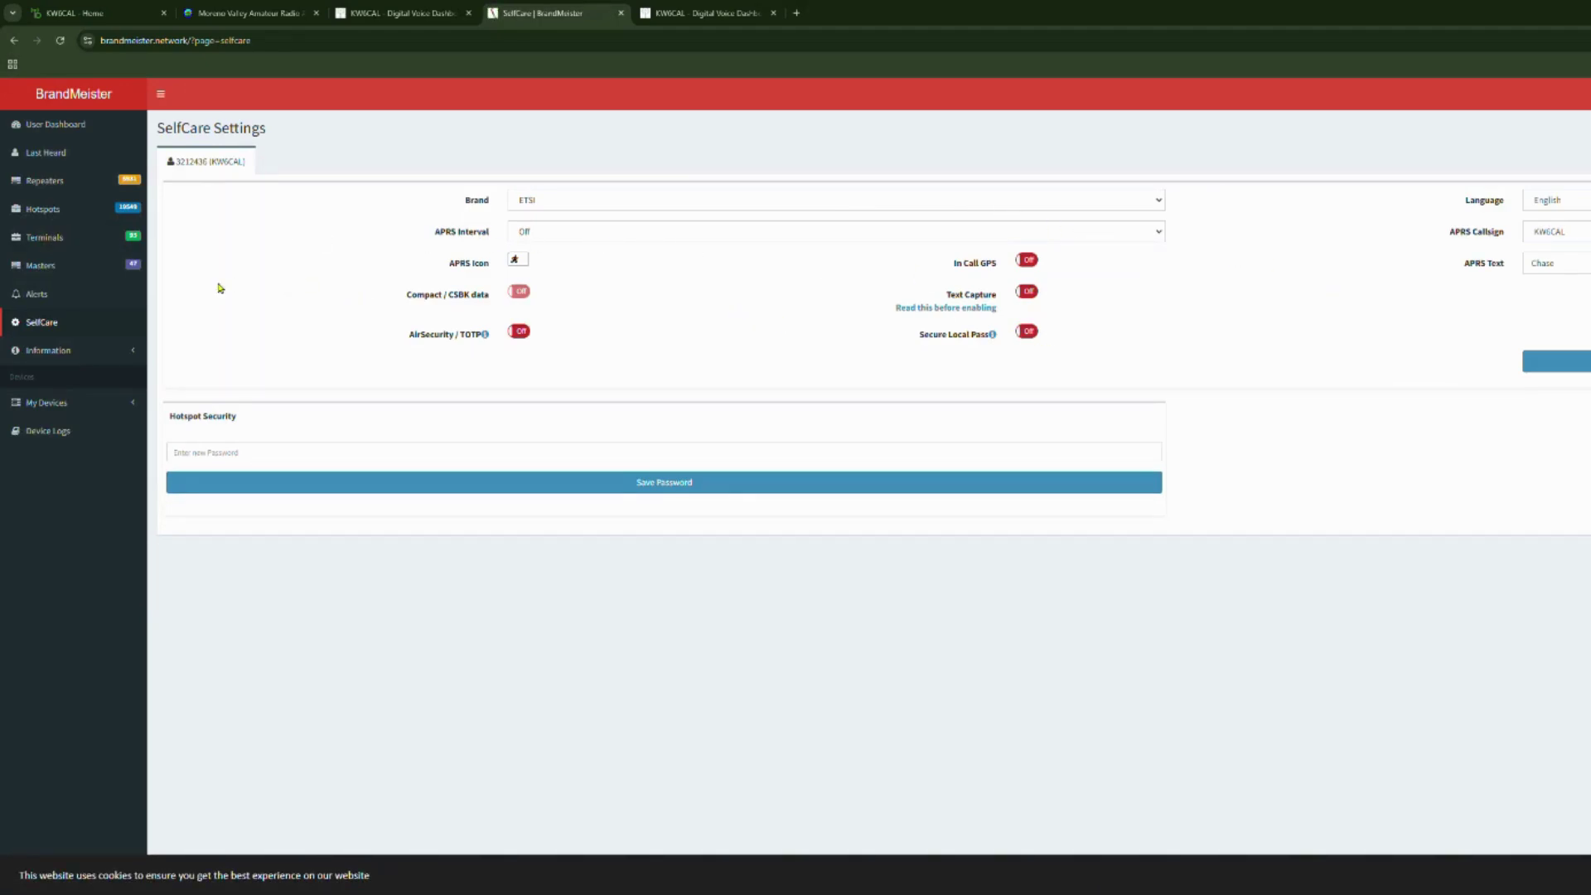
drag(182, 431, 186, 431)
double_click(205, 136)
click(215, 451)
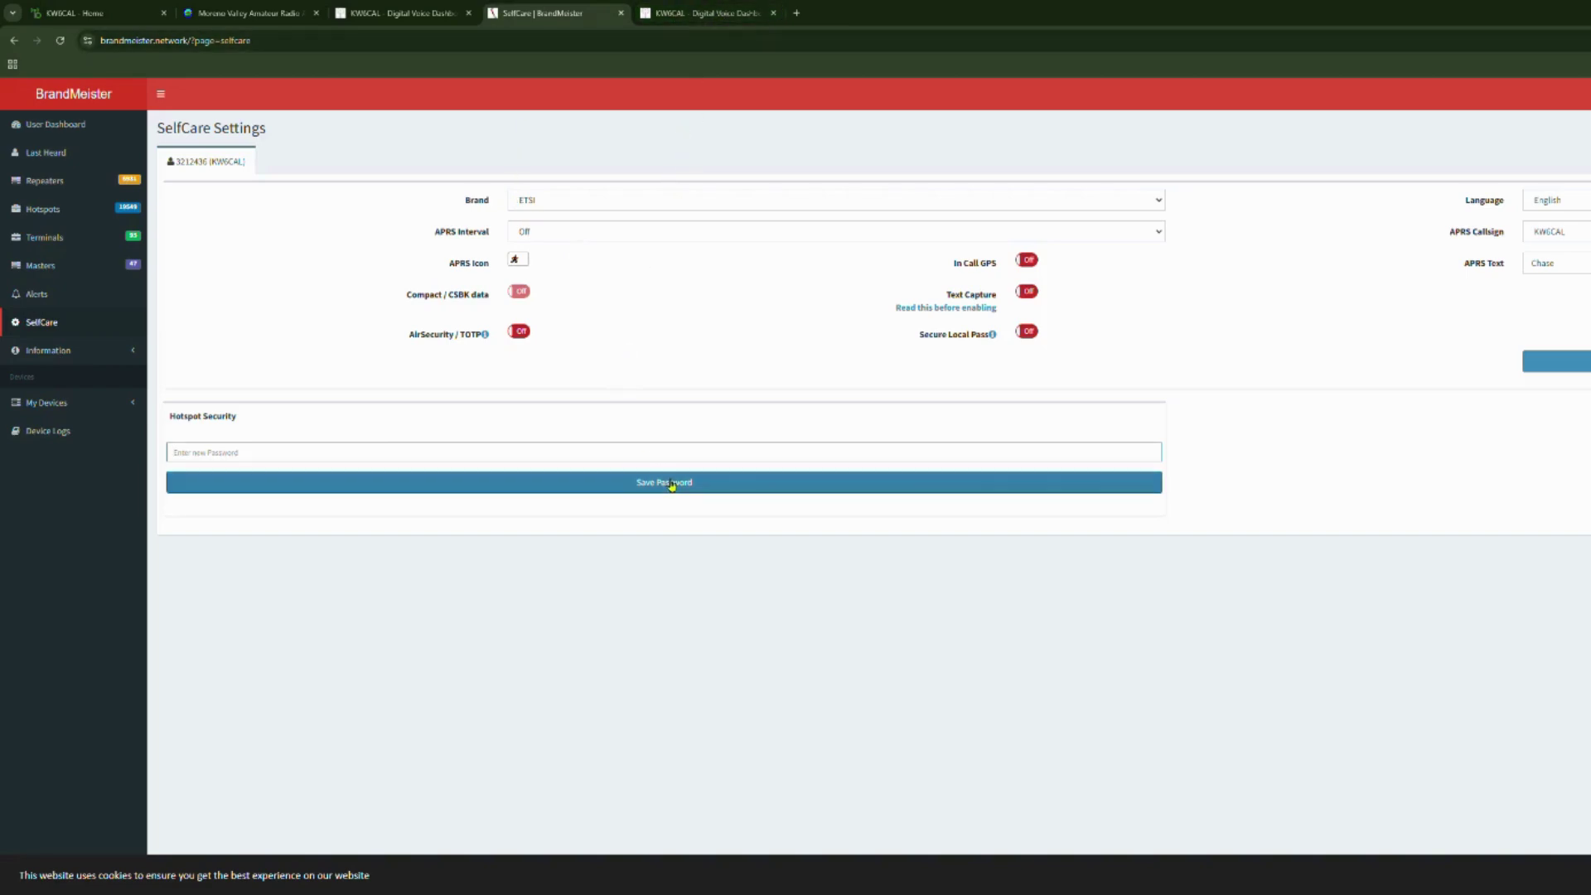
Return to Pi-Star's Hotspot Security and DMR TG fields, and look up AB6MV's DMR talkgroup on the MVARA Repeaters page
click(704, 13)
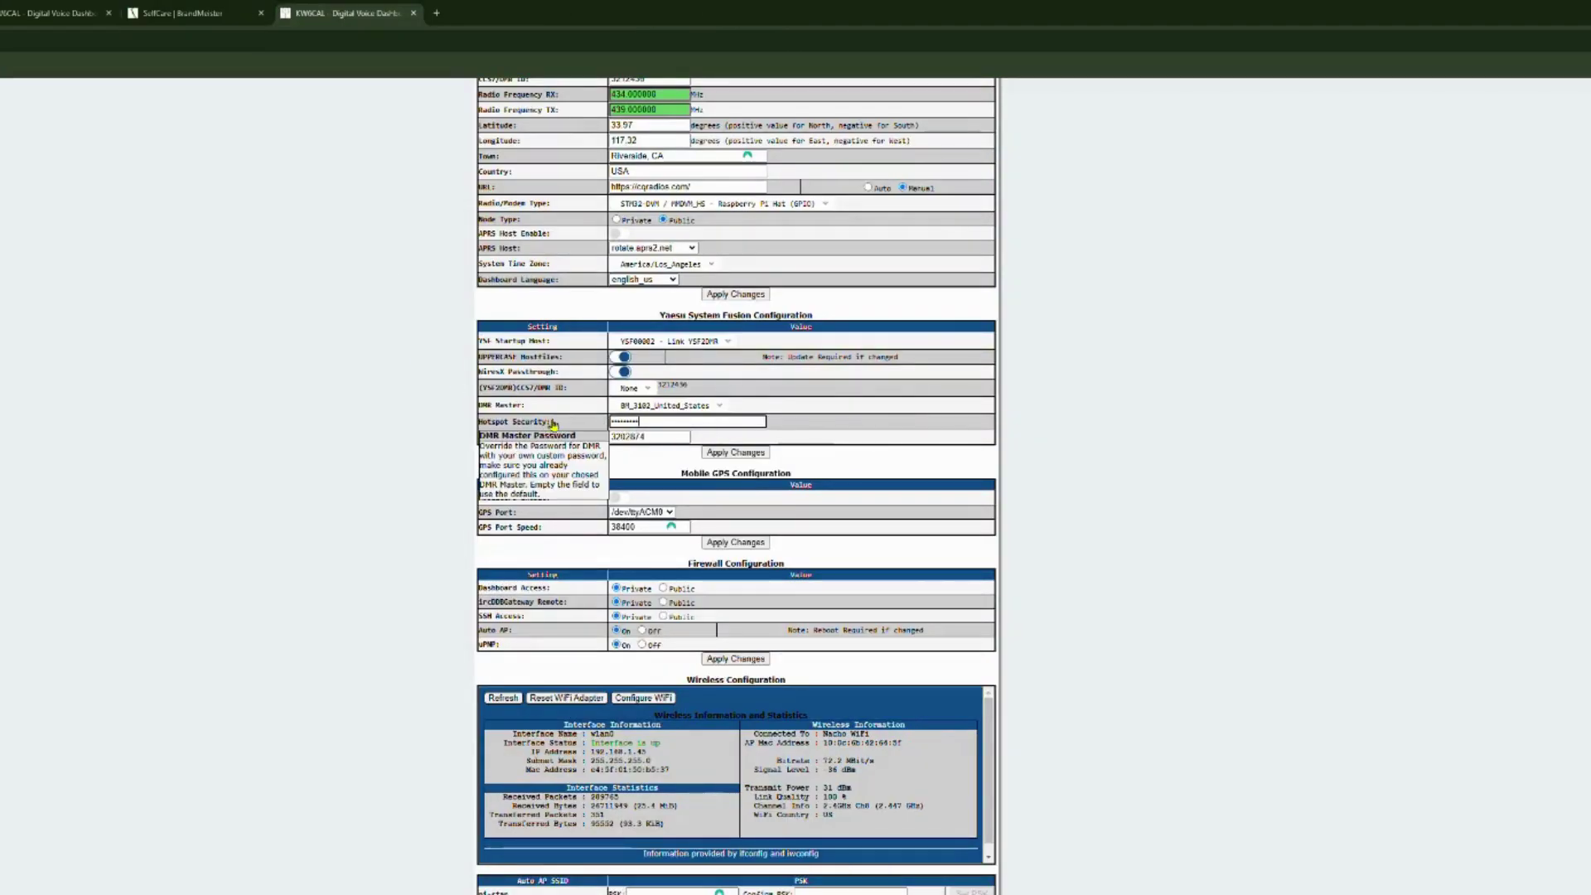
click(661, 429)
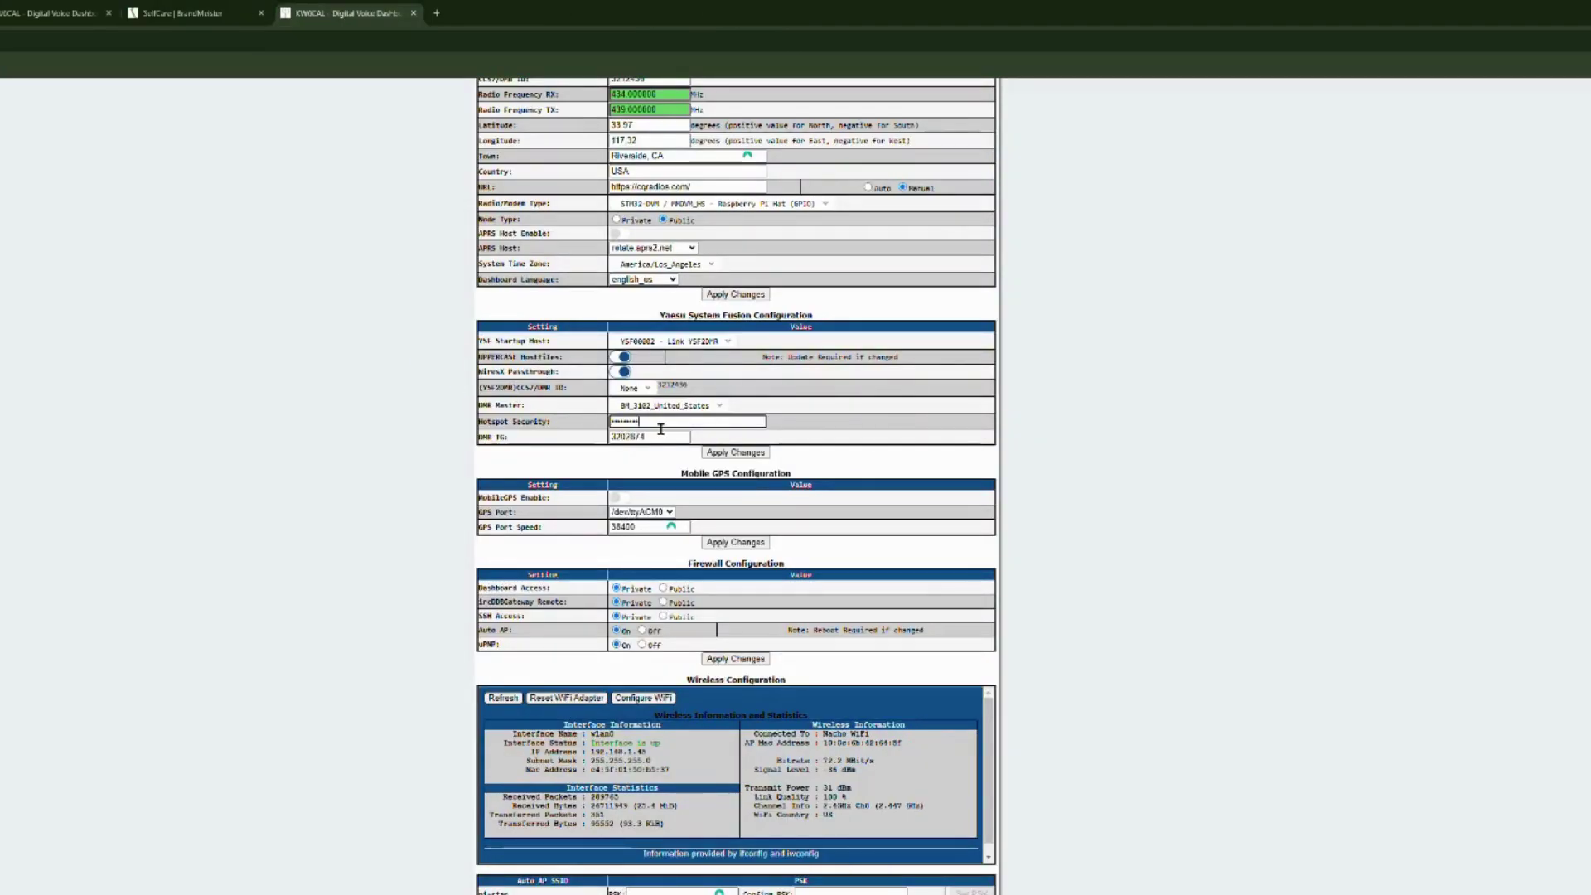
click(662, 440)
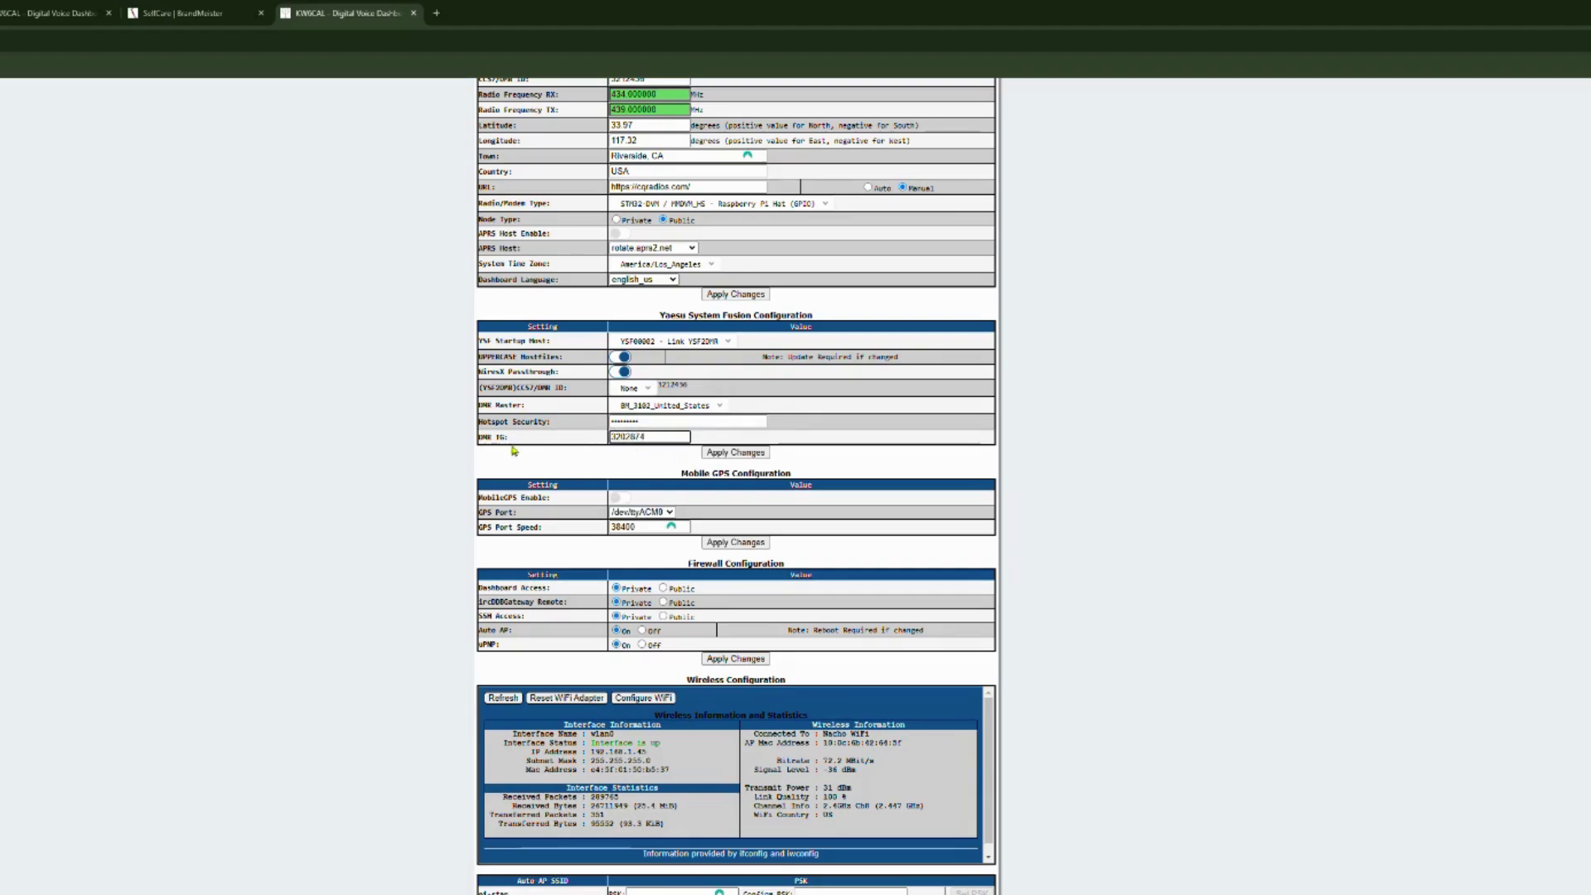
mouse_move(504, 446)
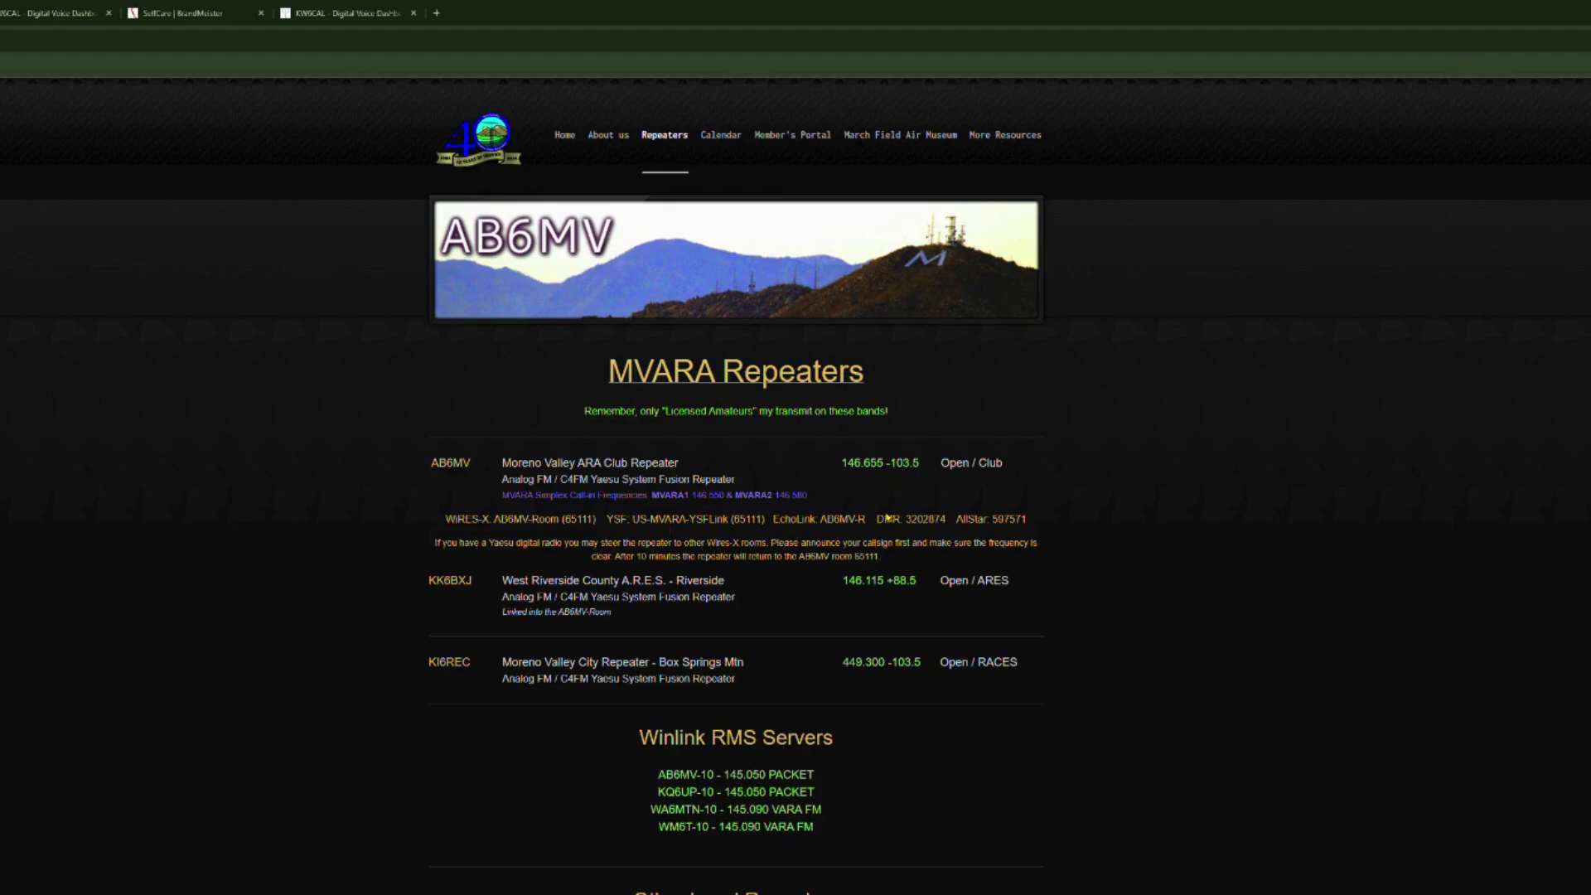
drag(883, 521, 958, 530)
Return to the edited Pi-Star configuration and apply the Yaesu System Fusion changes
click(30, 8)
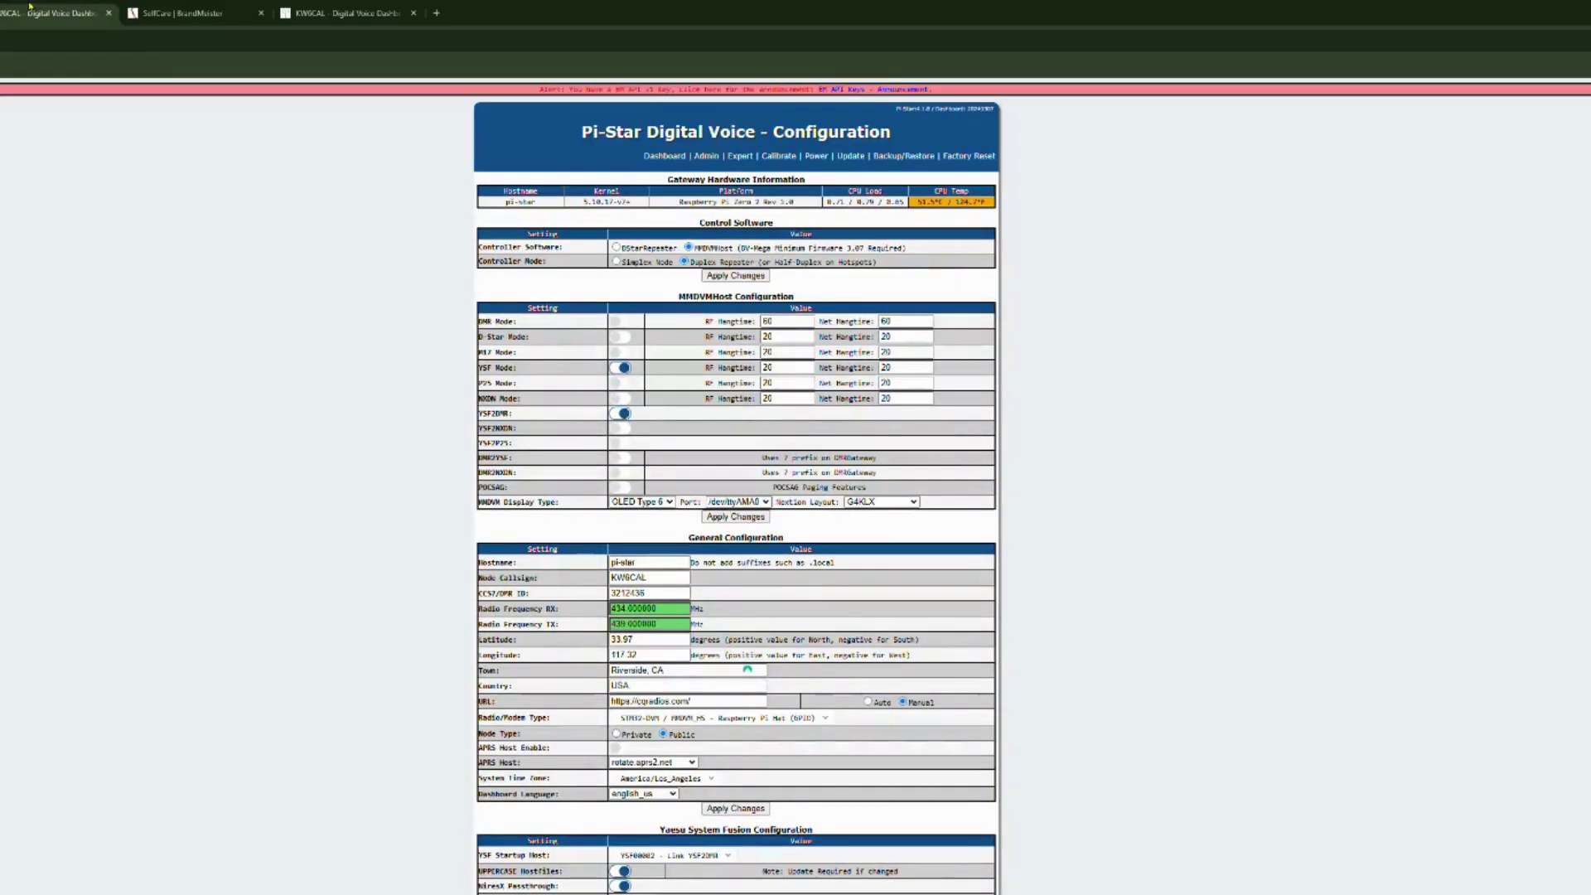
click(314, 11)
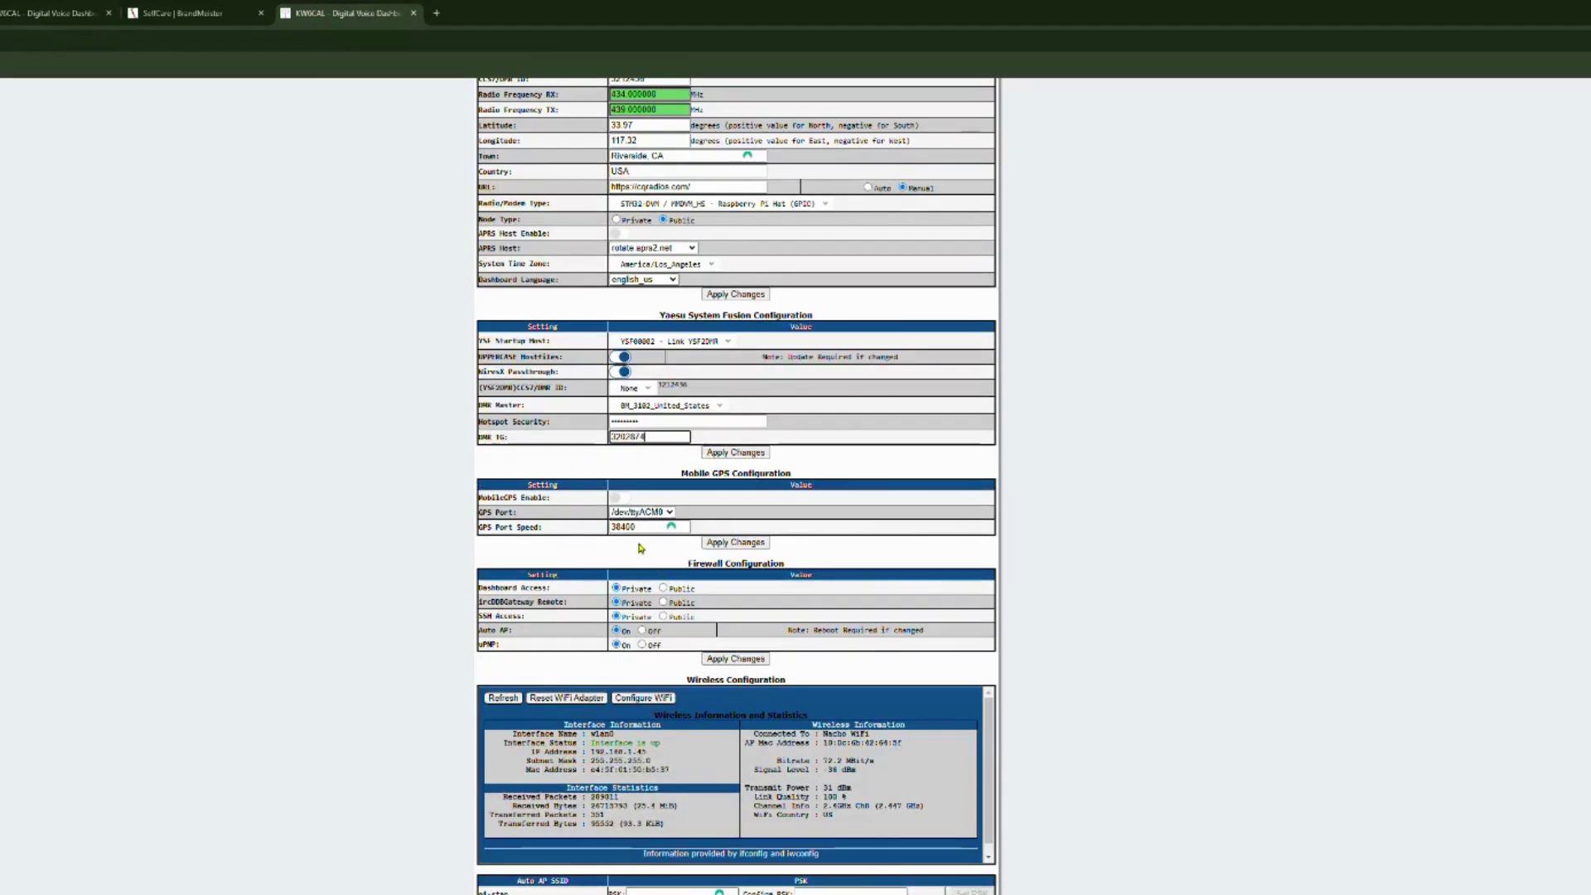
click(731, 454)
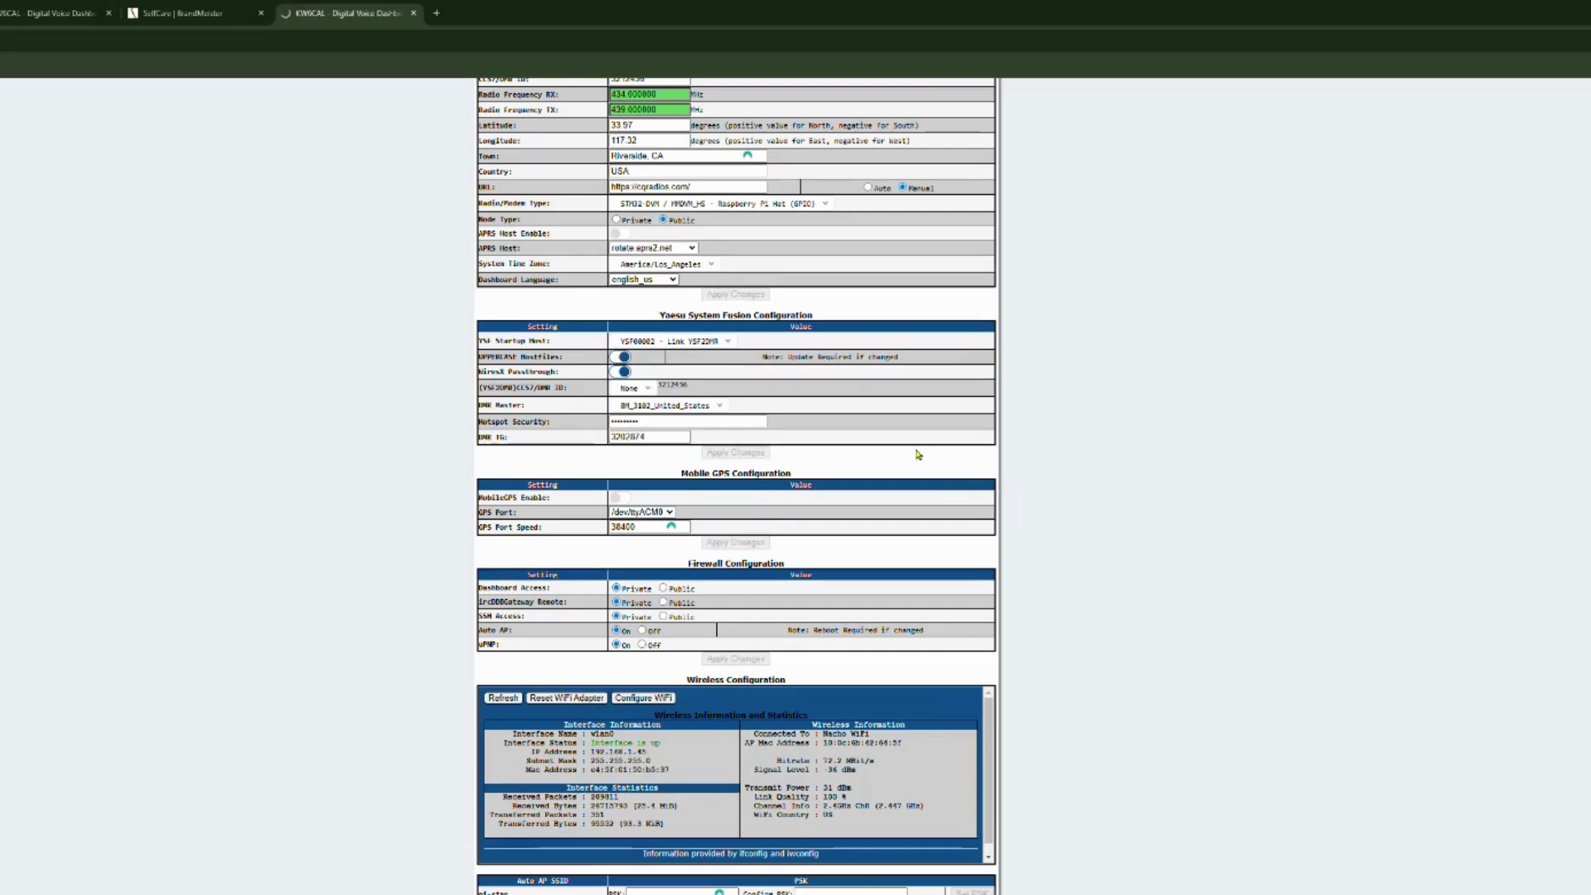